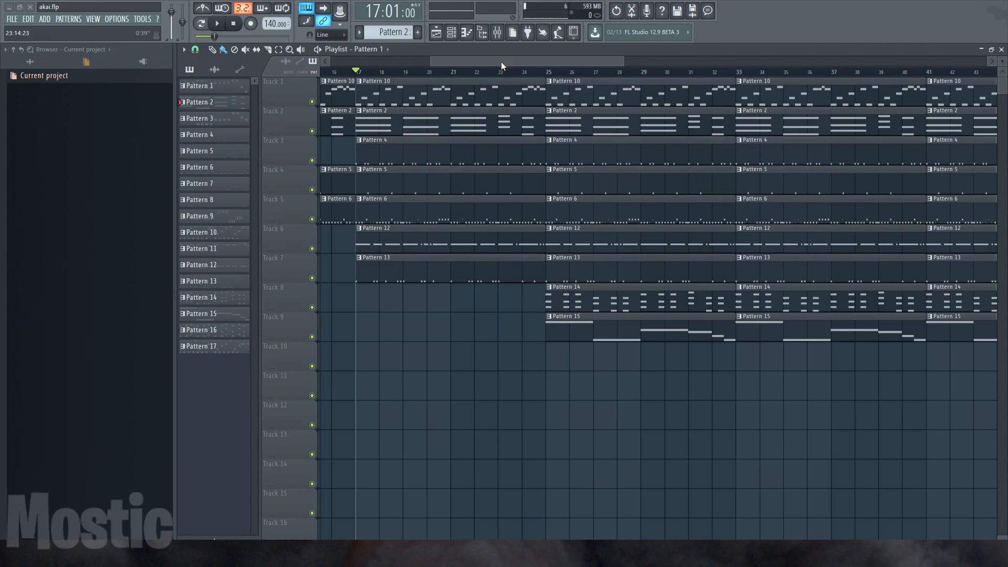
# Move the playlist's playhead to the start of bar 17.
pyautogui.moveTo(511, 62); pyautogui.dragTo(390, 46)
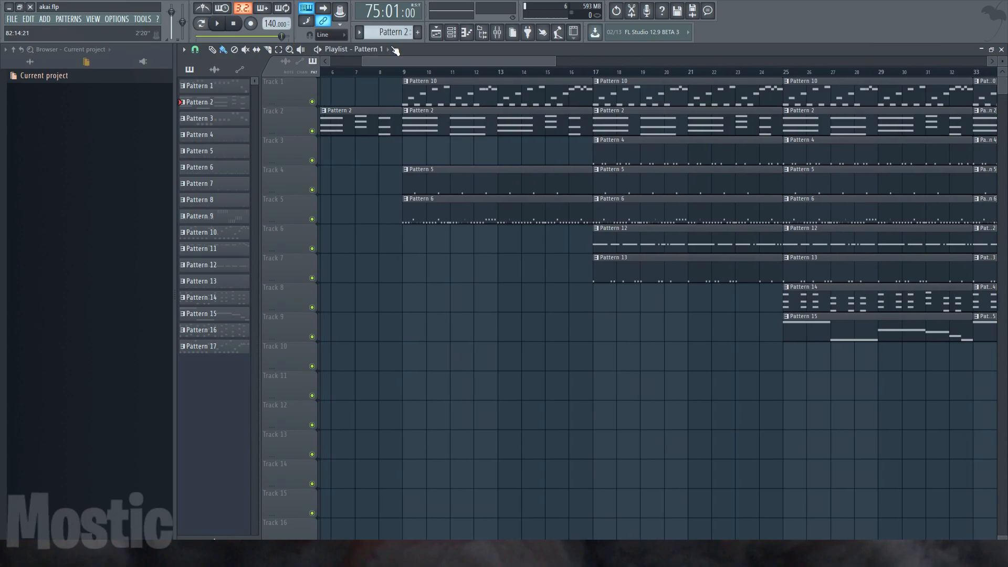
pyautogui.click(600, 73)
pyautogui.moveTo(534, 61); pyautogui.dragTo(488, 59)
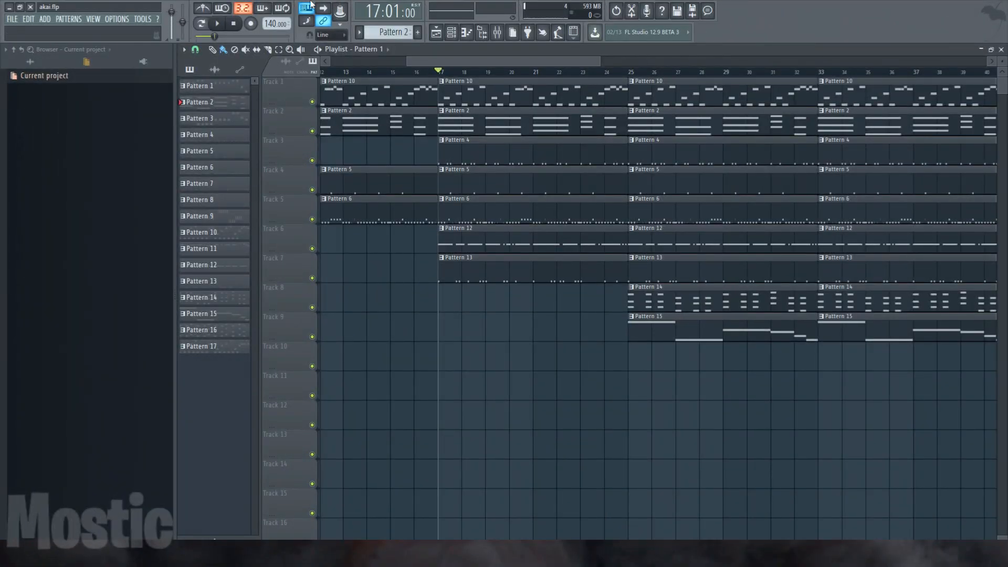
# Load ZGameEditor Visualizer into the first effect slot of the mixer's Master track.
pyautogui.click(500, 33)
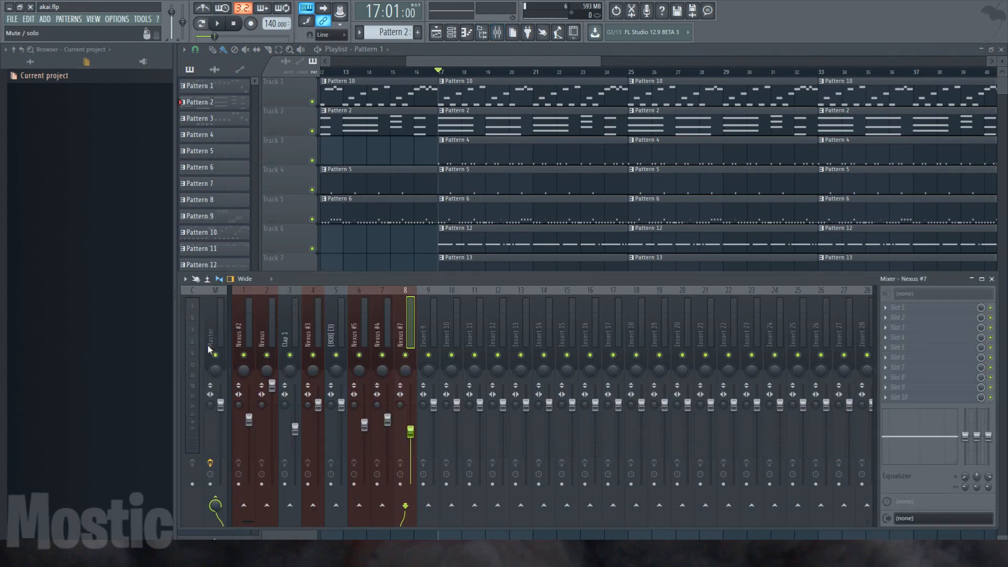
pyautogui.click(223, 338)
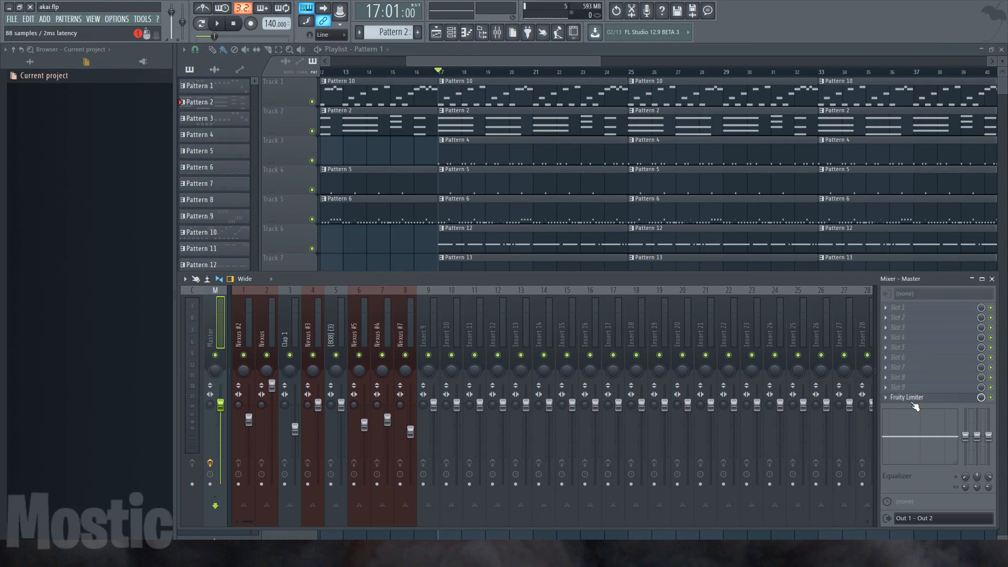
pyautogui.click(900, 310)
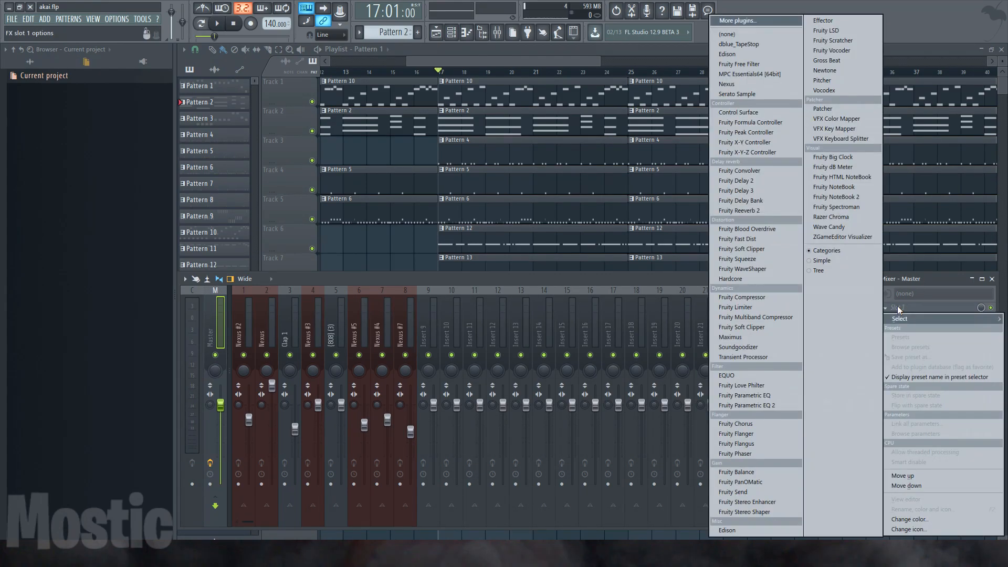
pyautogui.click(848, 236)
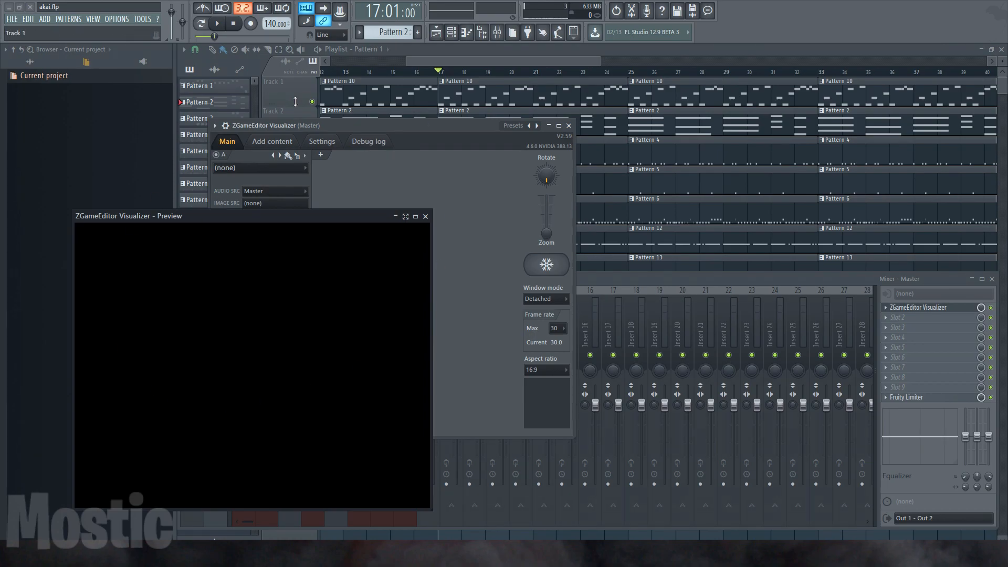
# Replace the plugin in the Master track's first effect slot with ZGameEditor Visualizer again.
pyautogui.click(911, 310)
pyautogui.click(911, 310)
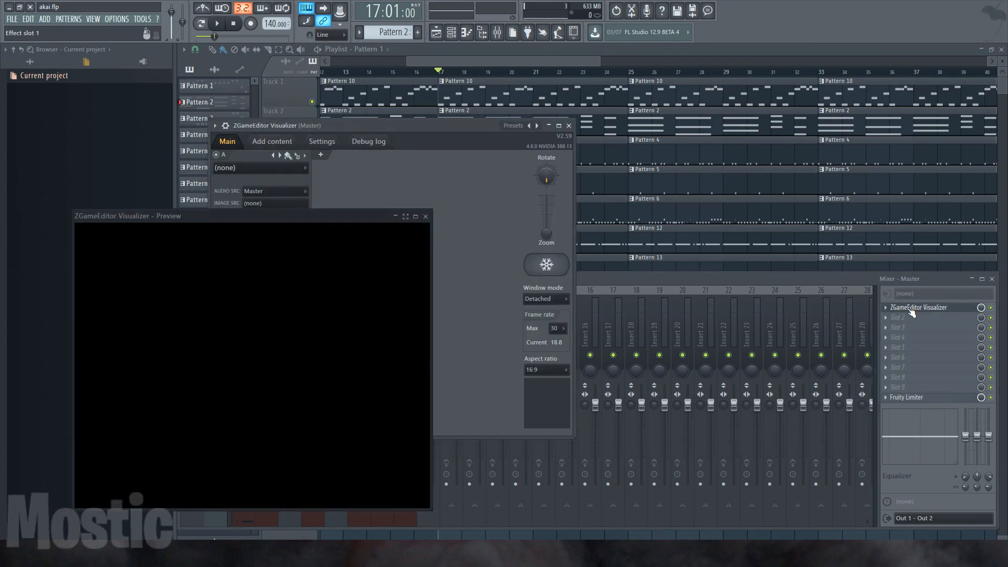
pyautogui.rightClick(897, 310)
pyautogui.moveTo(901, 310)
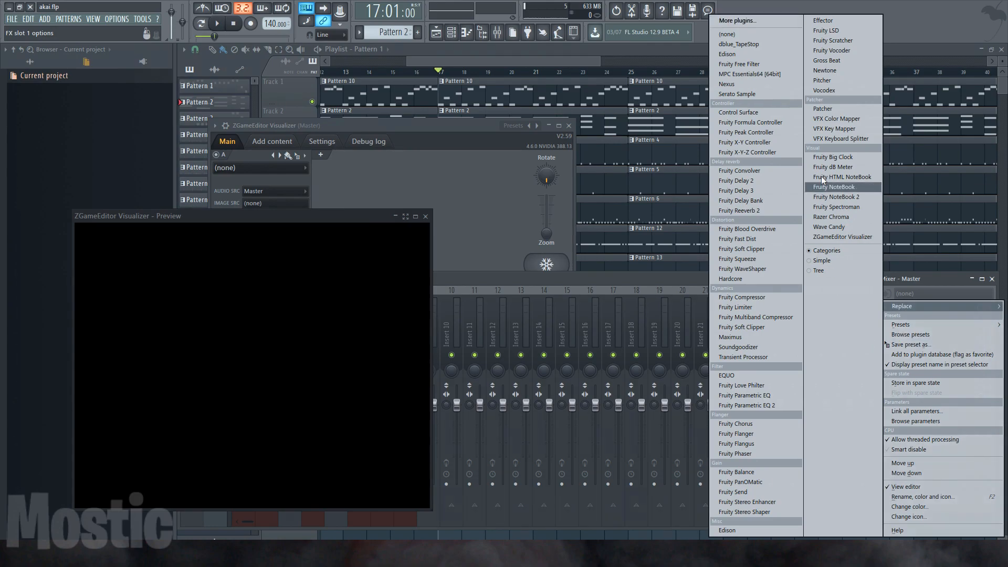
pyautogui.click(846, 237)
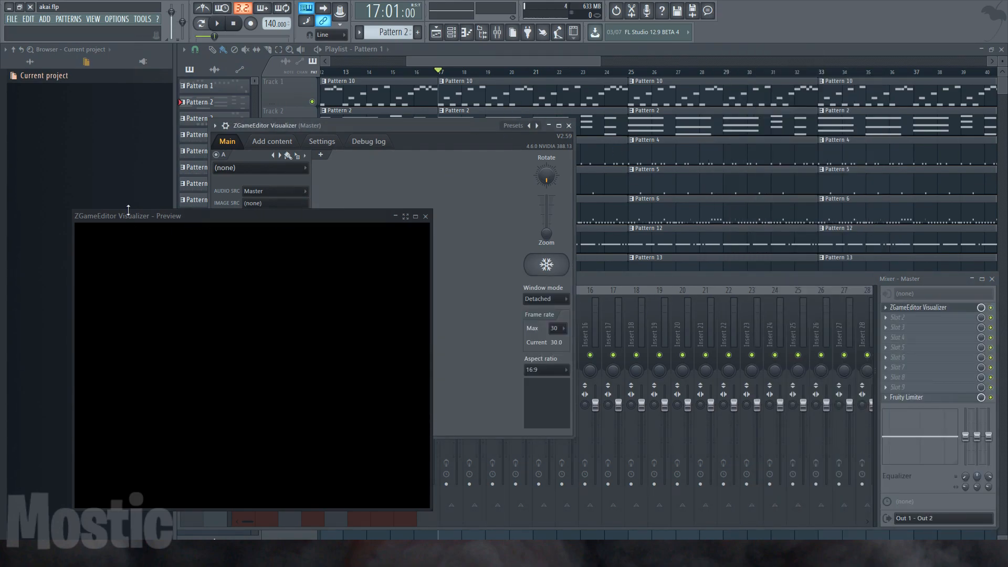
# Arrange a smaller visualizer preview above a widened plugin window, and set the maximum frame rate to 60.
pyautogui.moveTo(168, 219); pyautogui.dragTo(730, 39)
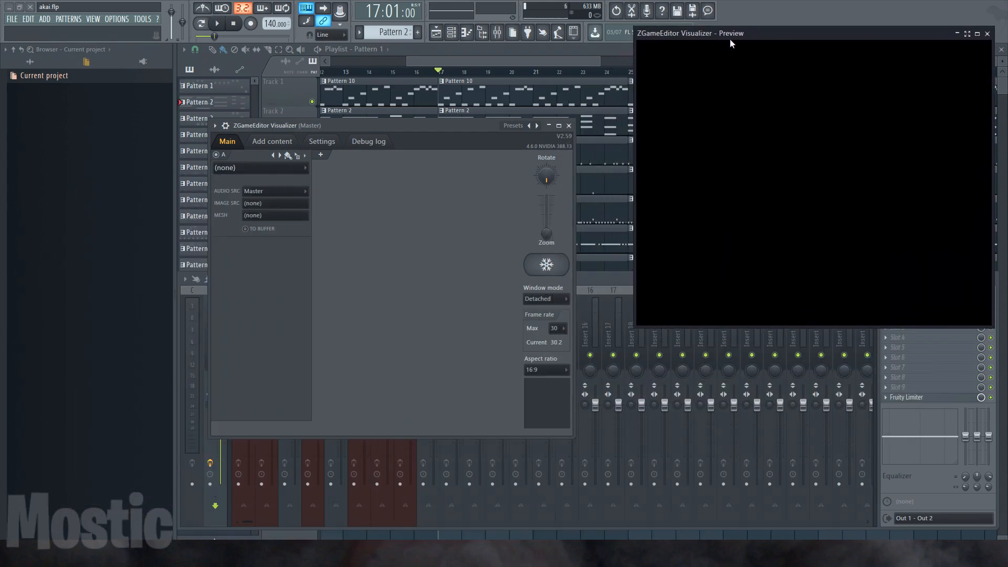
pyautogui.moveTo(996, 329); pyautogui.dragTo(933, 168)
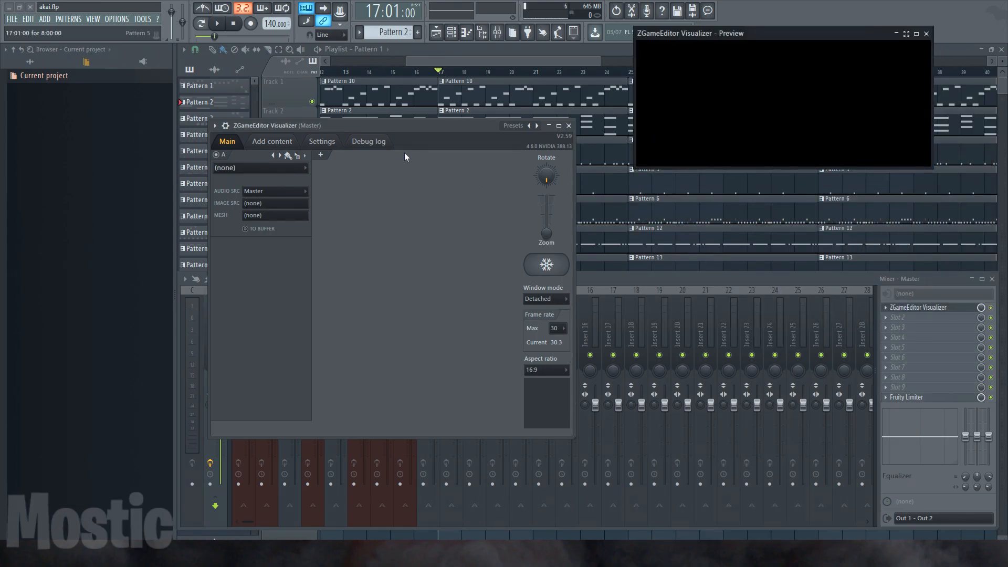
pyautogui.moveTo(379, 124); pyautogui.dragTo(360, 206)
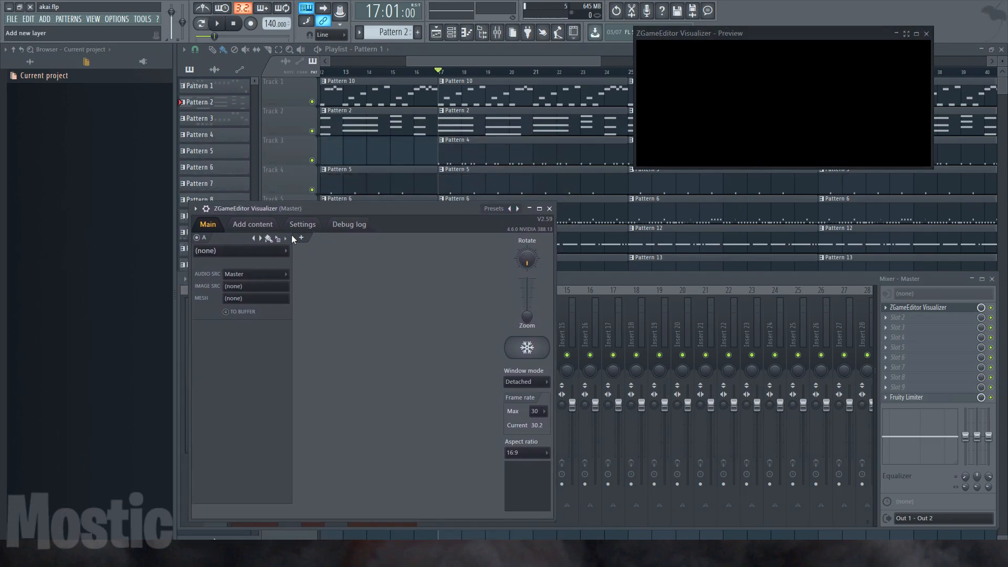
pyautogui.moveTo(555, 314); pyautogui.dragTo(957, 315)
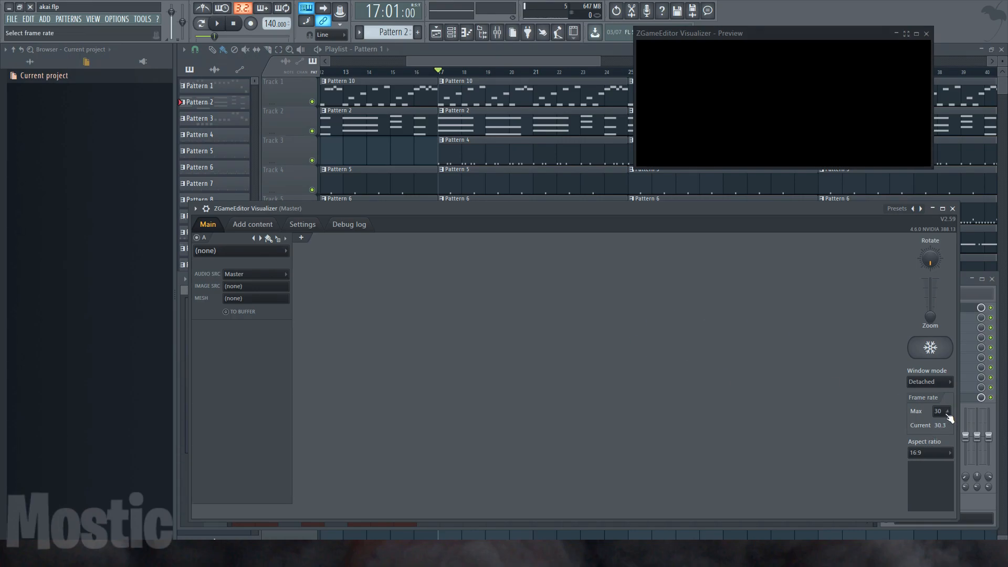
pyautogui.click(946, 412)
# Switch to Chrome and search Google Images for "mountains 1920x1080".
pyautogui.click(336, 554)
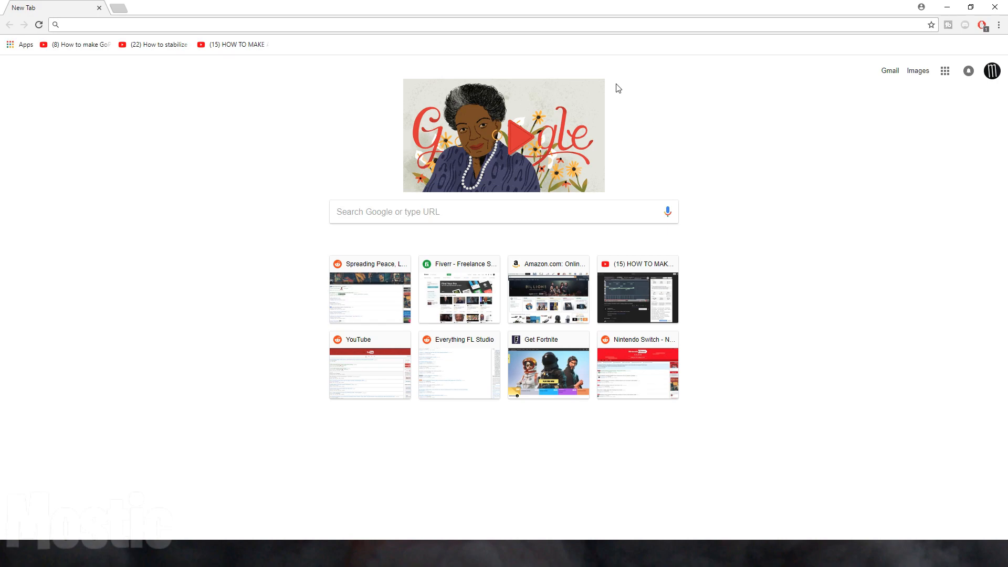
pyautogui.write('mountaw')
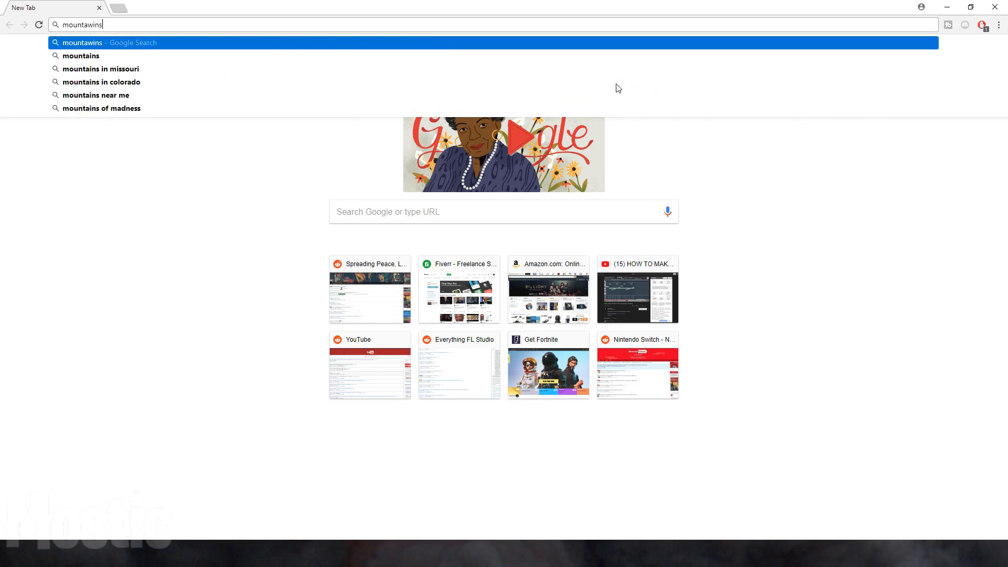
pyautogui.press('BackSpace')
pyautogui.write('ins ')
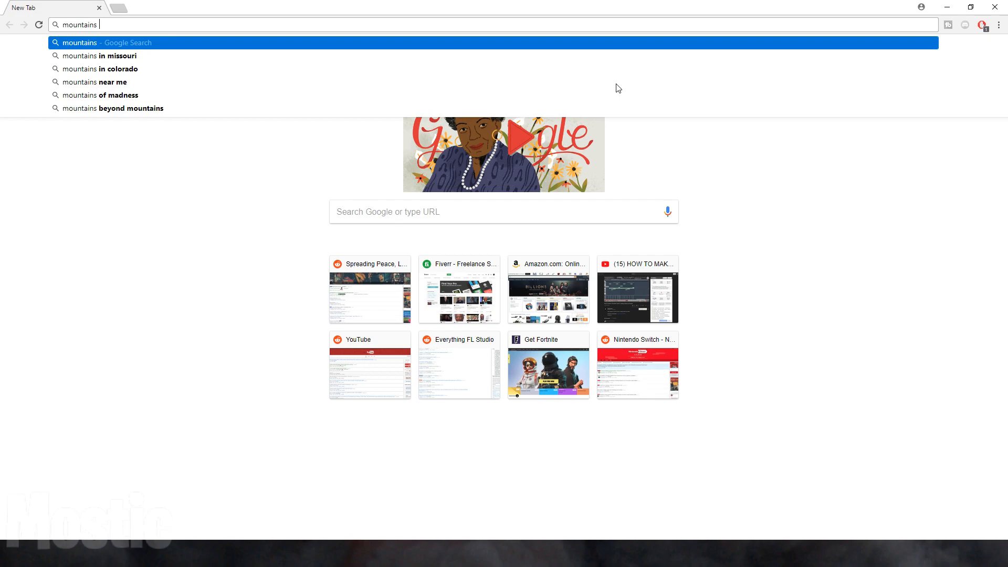
pyautogui.write('1920x10')
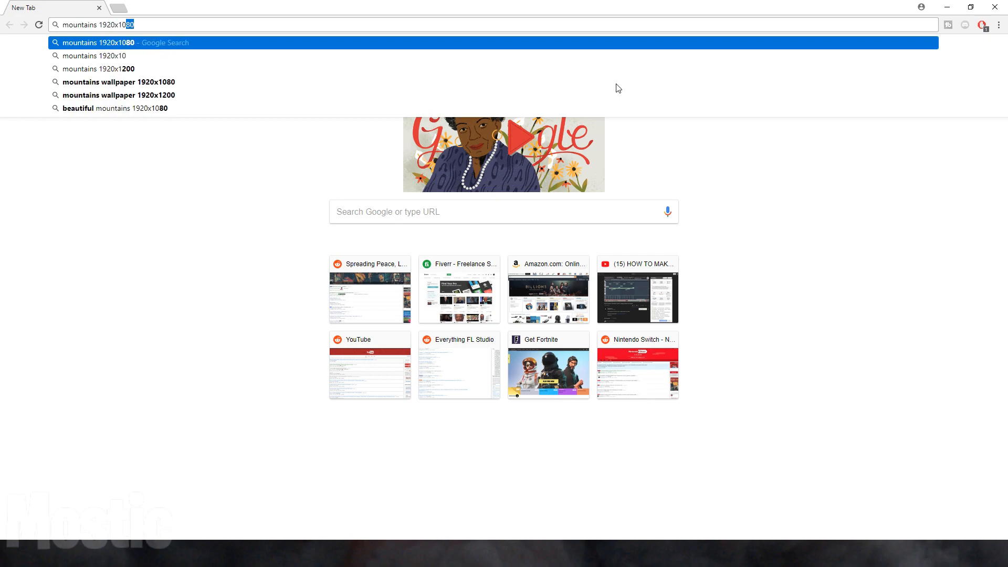
pyautogui.press('Return')
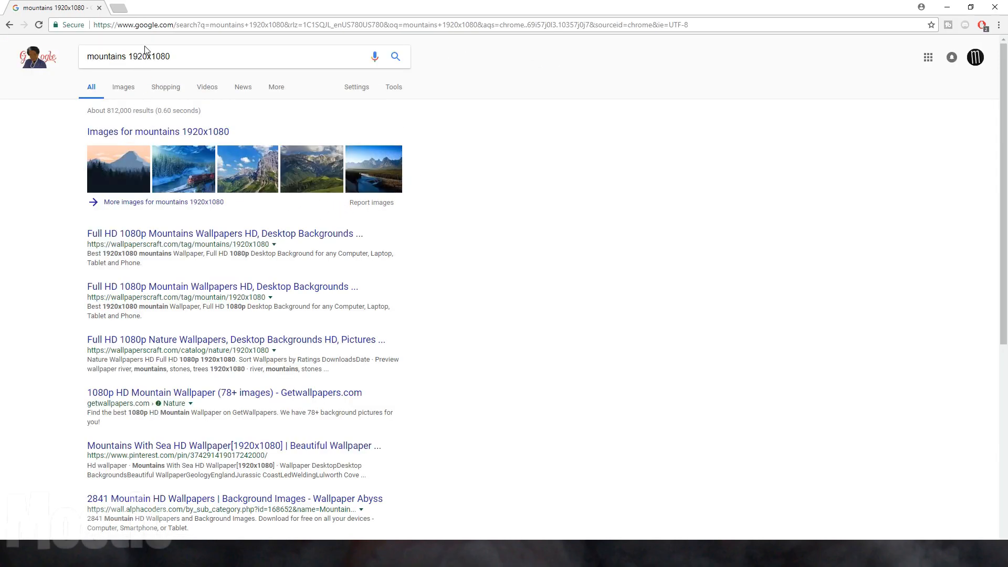
pyautogui.click(122, 89)
# Browse the mountain pictures, open the pink-sky mountain range and select its 1280 × 720 related version.
pyautogui.scroll(-10, 1001, 280)
pyautogui.scroll(-20, 1002, 280)
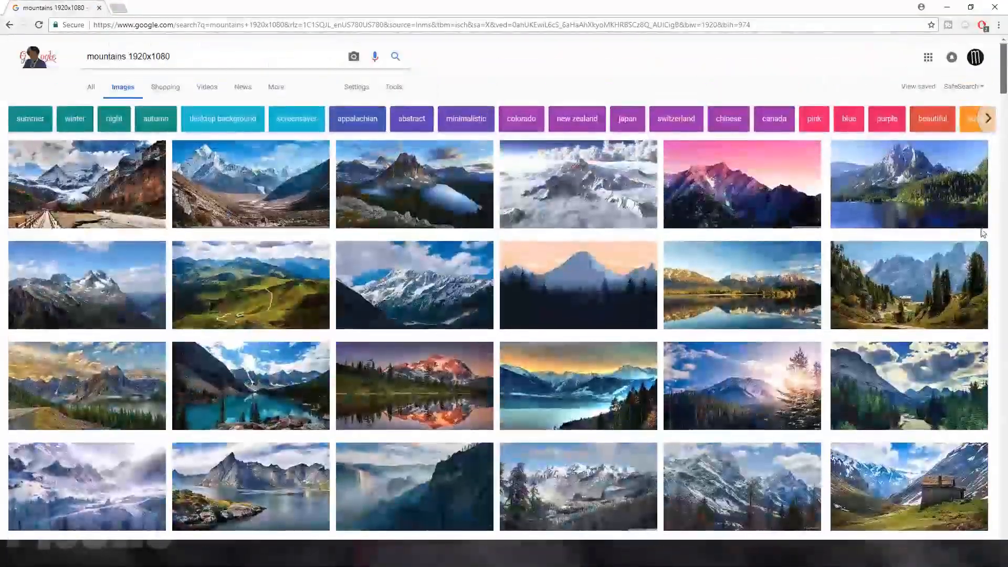
pyautogui.click(733, 187)
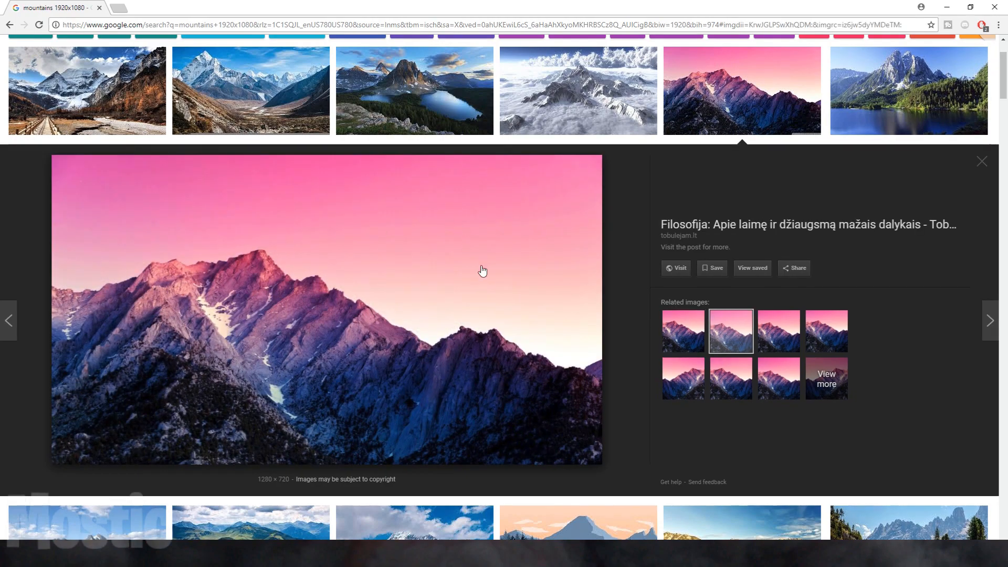
pyautogui.click(682, 350)
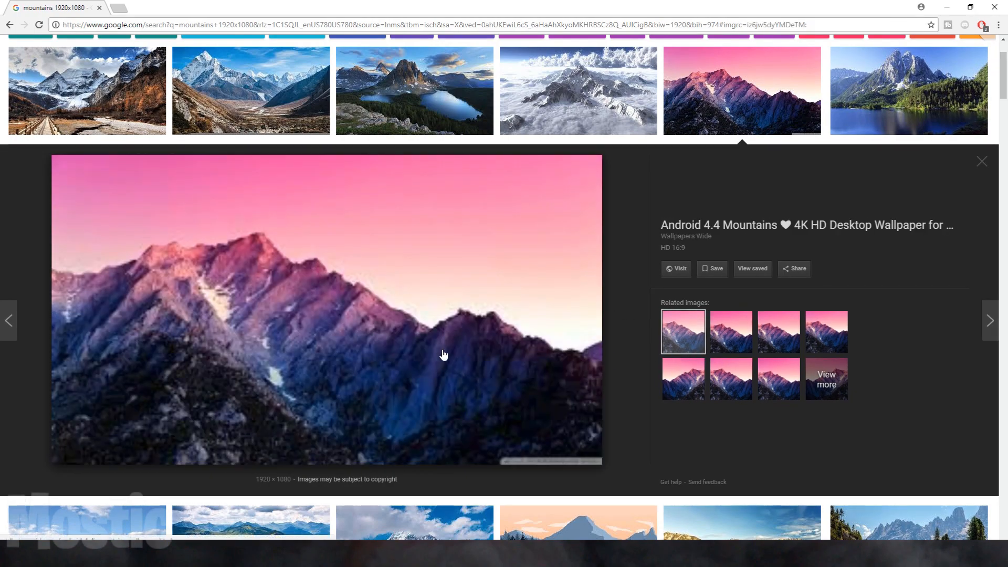
pyautogui.click(728, 338)
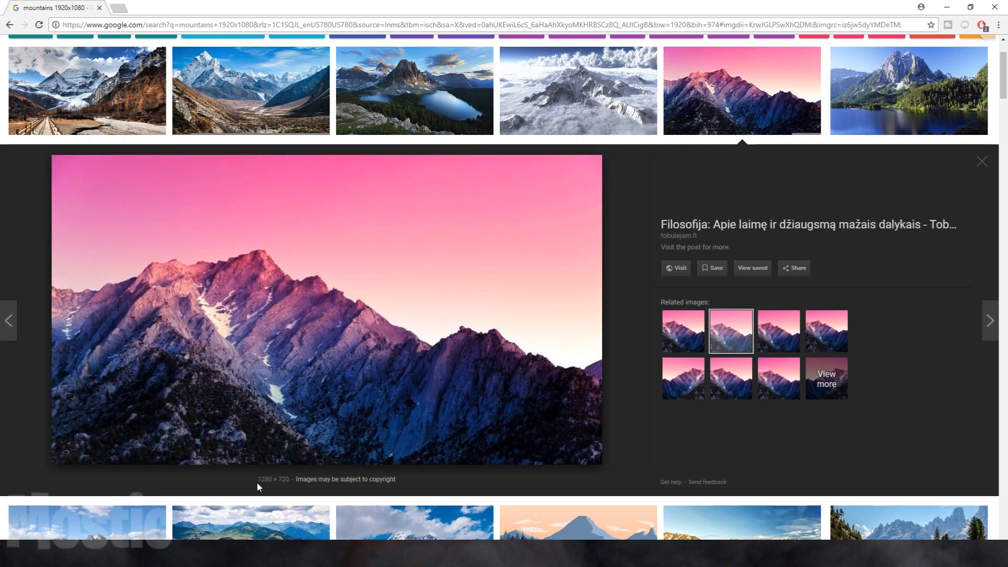
# Save the pink-sky mountain image to the Downloads folder as a JPEG named mountains.
pyautogui.rightClick(326, 291)
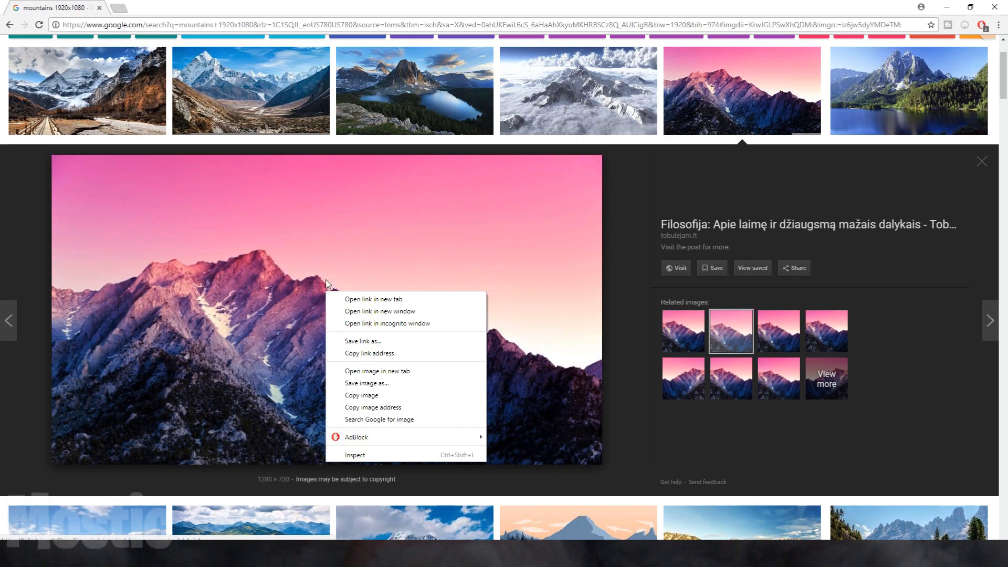
pyautogui.click(389, 384)
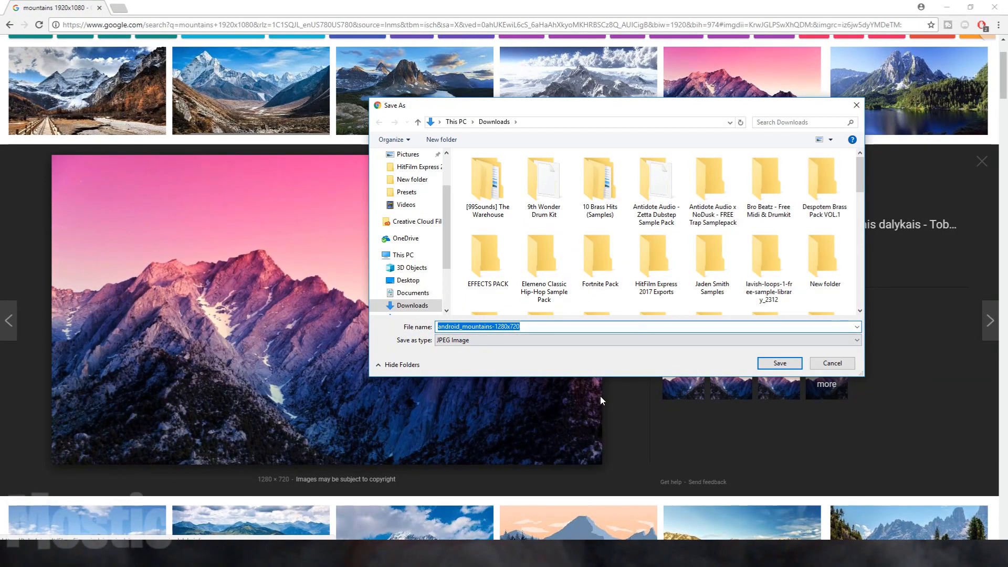
pyautogui.write('mon')
pyautogui.press('BackSpace')
pyautogui.write('untains')
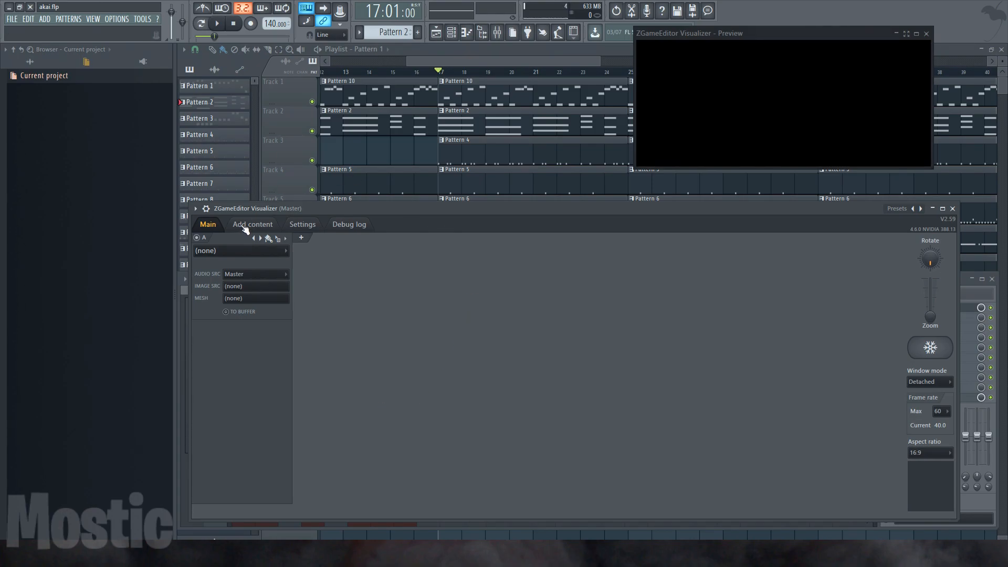
# Back in FL Studio, add the picture mountains.jpg from Downloads to the visualizer's image content.
pyautogui.click(244, 227)
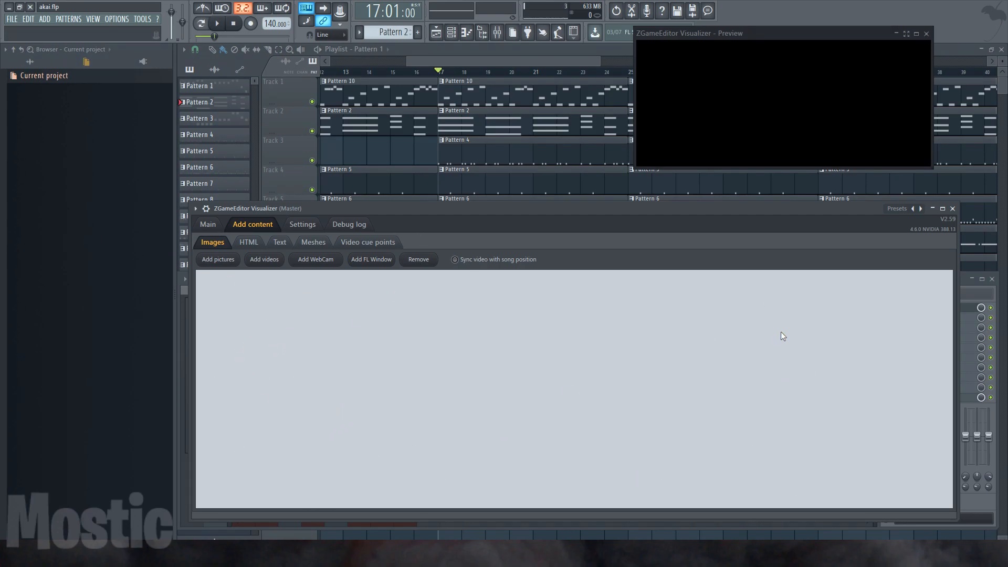
pyautogui.click(223, 262)
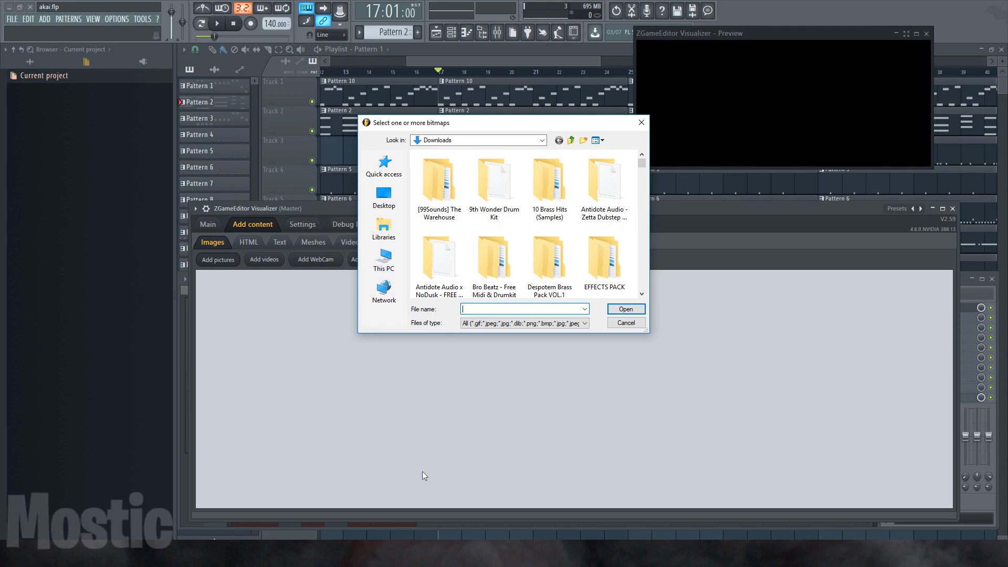
pyautogui.write('mou')
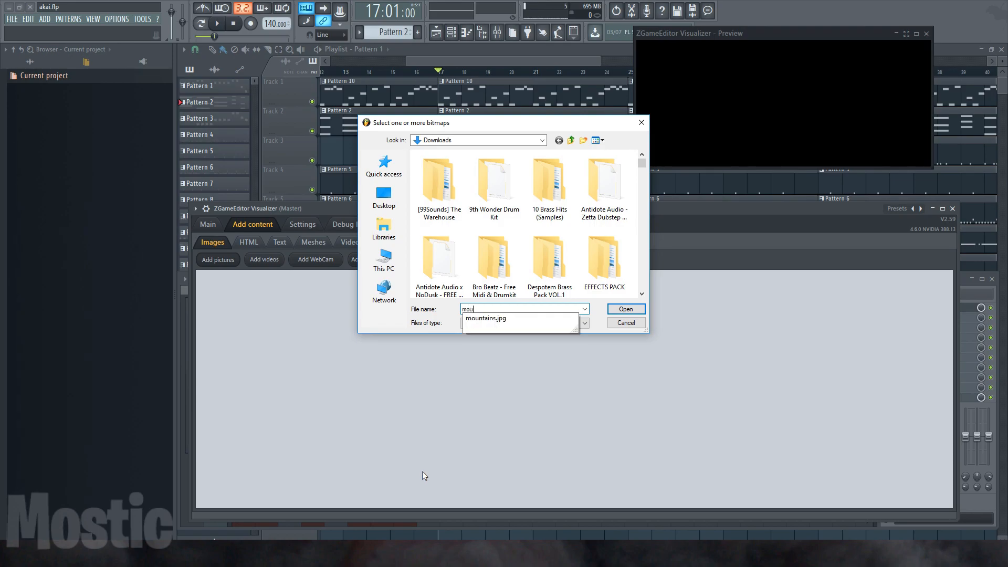
pyautogui.write('ntains')
pyautogui.click(627, 310)
pyautogui.click(627, 310)
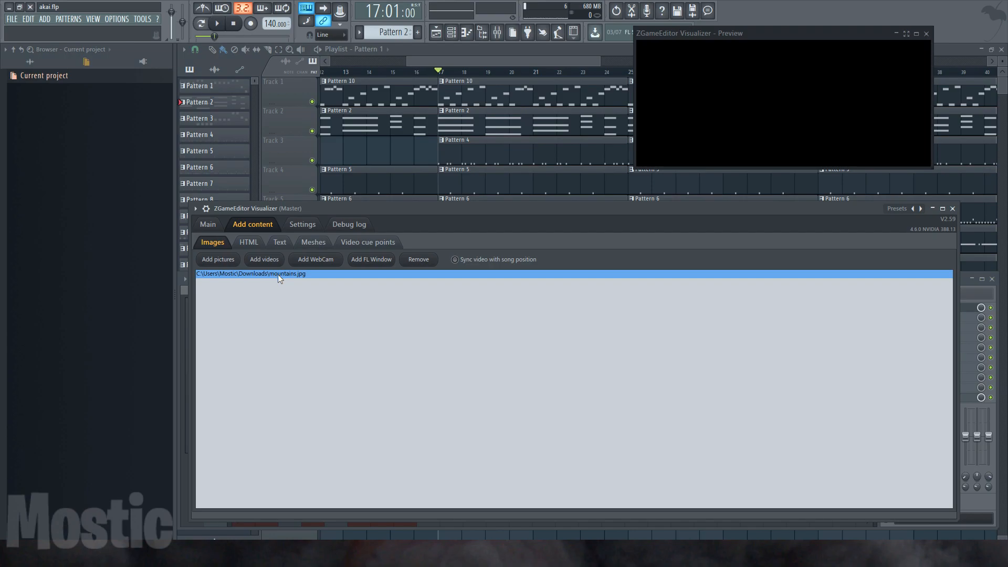
# Assign the Image effect to visualizer layer A and set its image source to mountains.jpg.
pyautogui.click(213, 228)
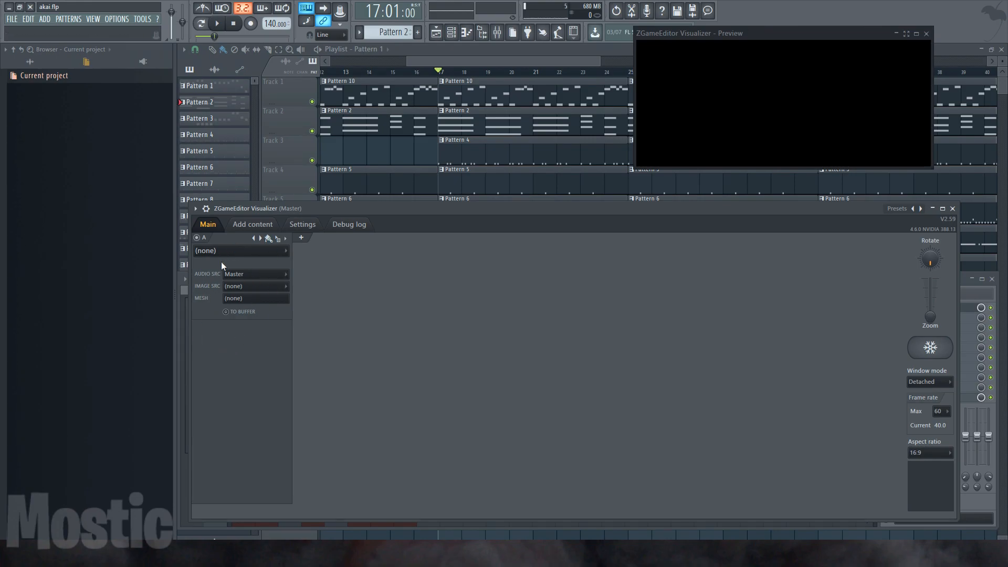
pyautogui.click(232, 253)
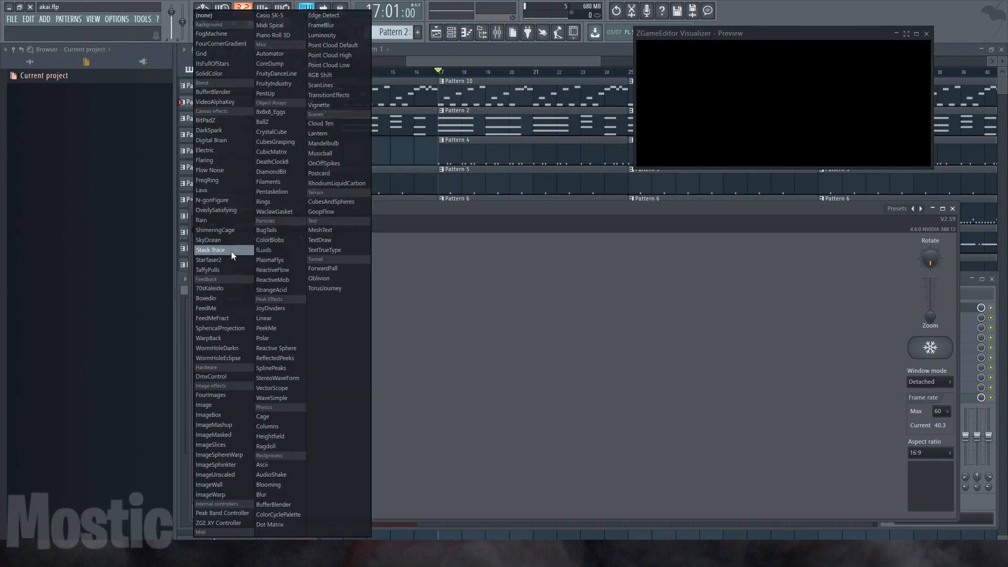
pyautogui.click(216, 406)
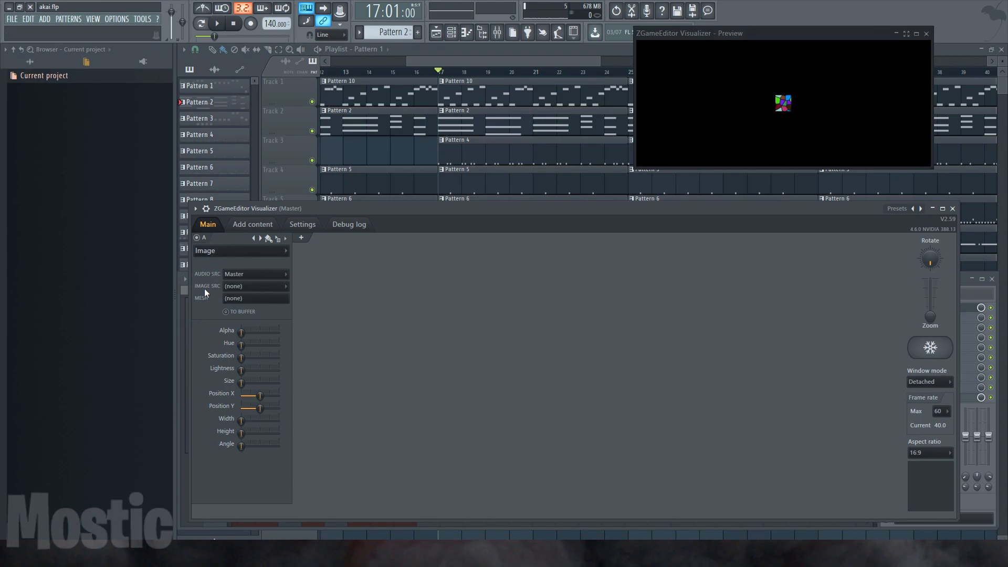
pyautogui.click(238, 284)
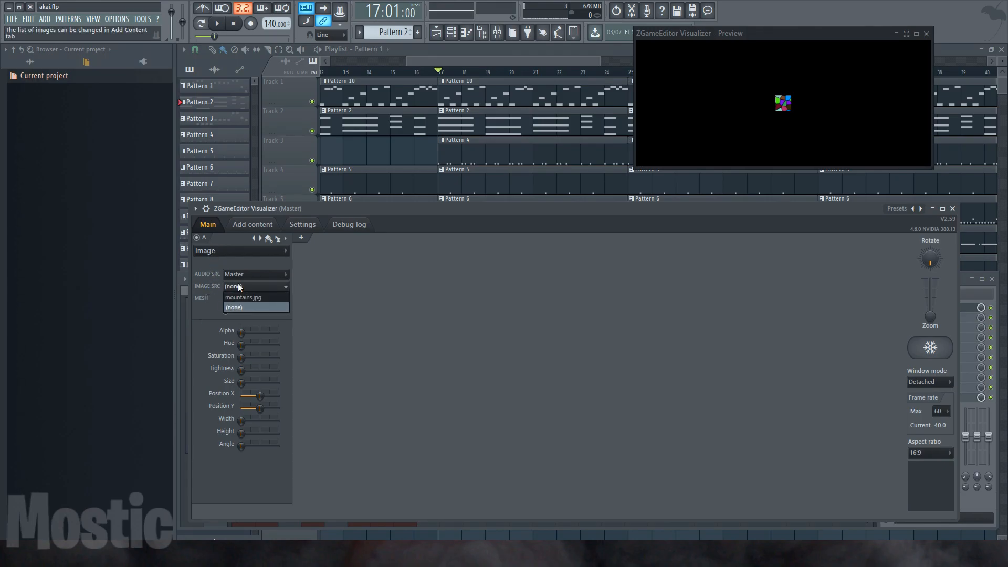
pyautogui.click(241, 298)
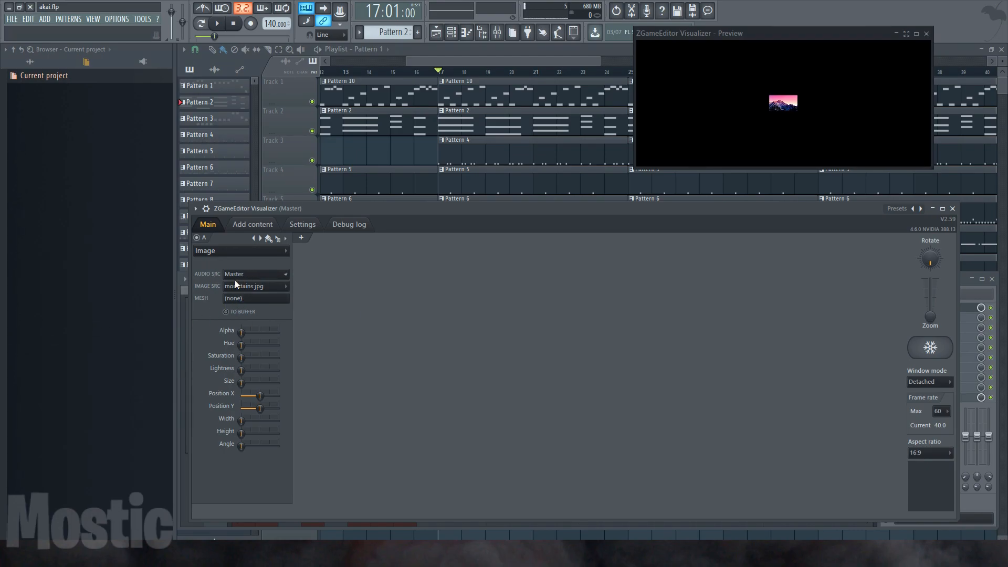
# Enlarge the mountain image on layer A to the maximum Size so it fills the preview, keeping Master as audio source.
pyautogui.click(247, 277)
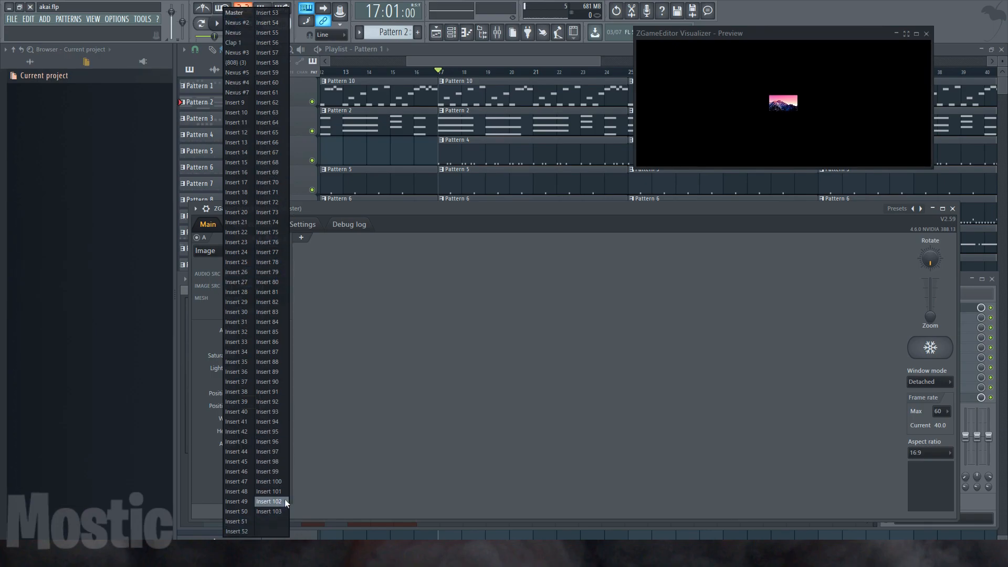
pyautogui.click(215, 257)
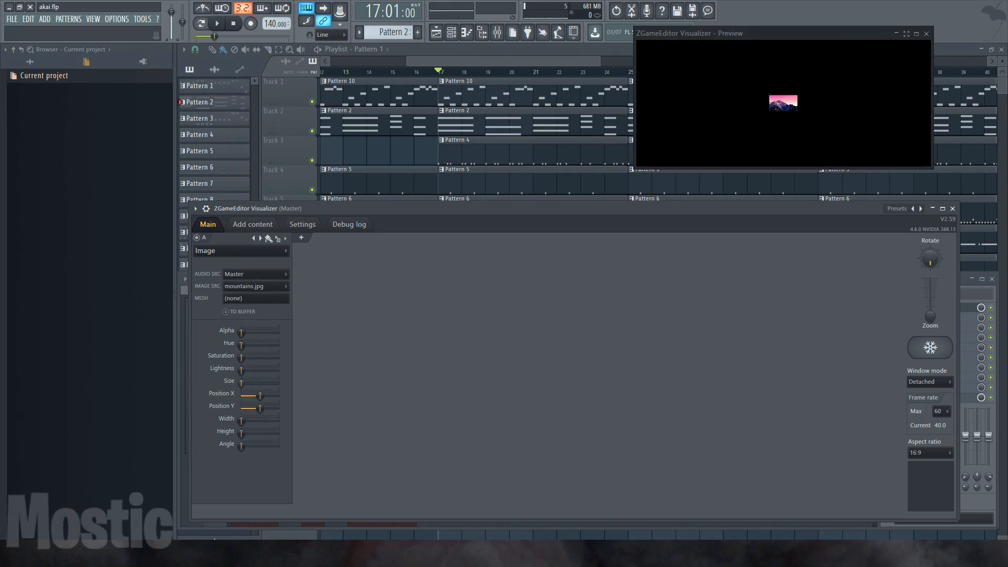
pyautogui.moveTo(241, 386); pyautogui.dragTo(279, 383)
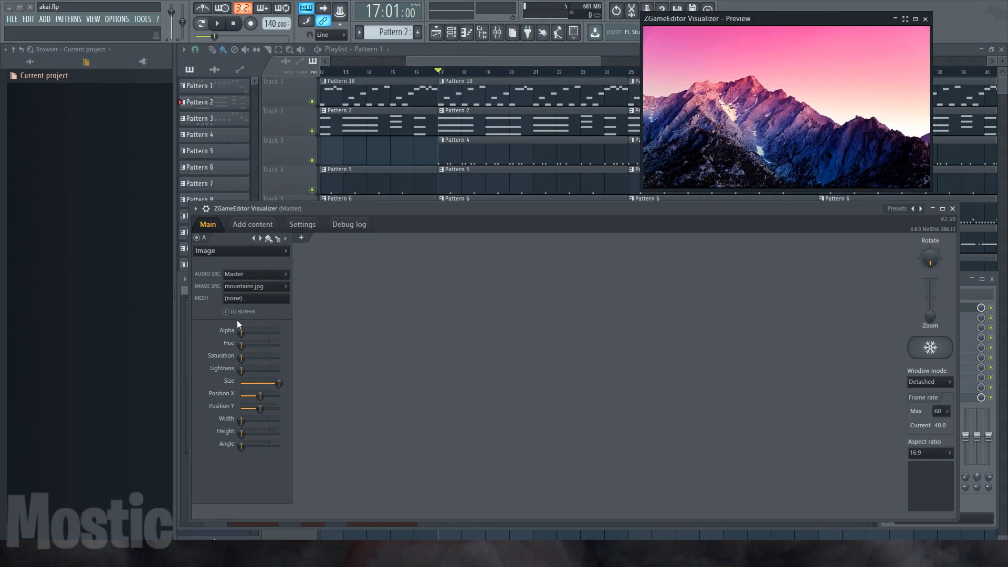
pyautogui.moveTo(244, 332); pyautogui.dragTo(242, 370)
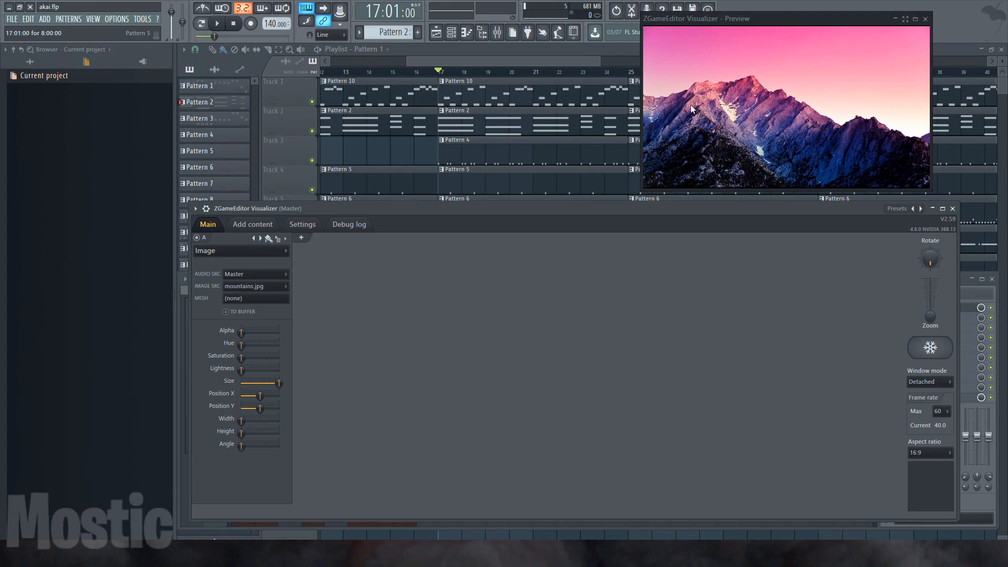
# Add visualizer layer B, try the Polar effect on it, and switch it to the Linear effect.
pyautogui.click(301, 238)
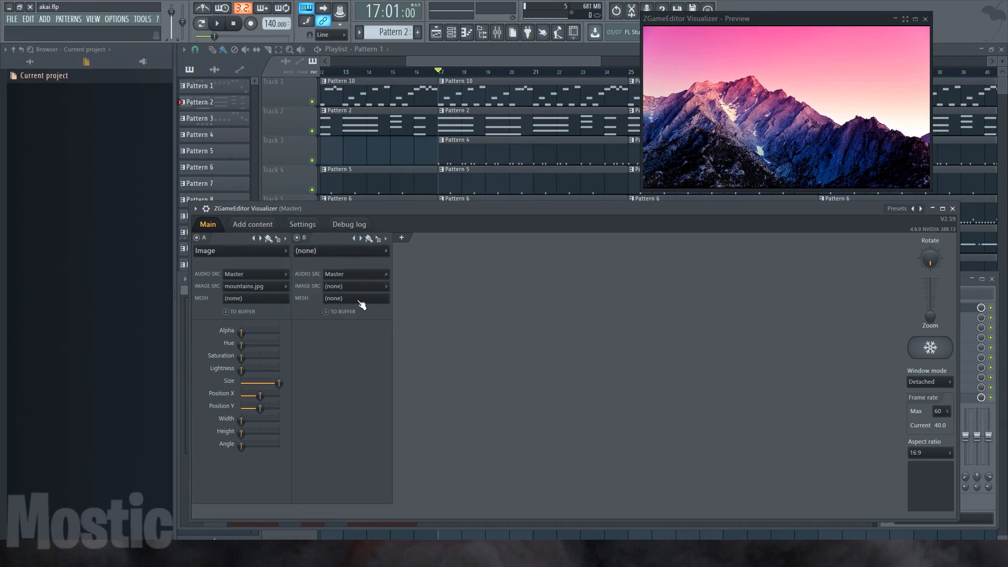
pyautogui.click(337, 251)
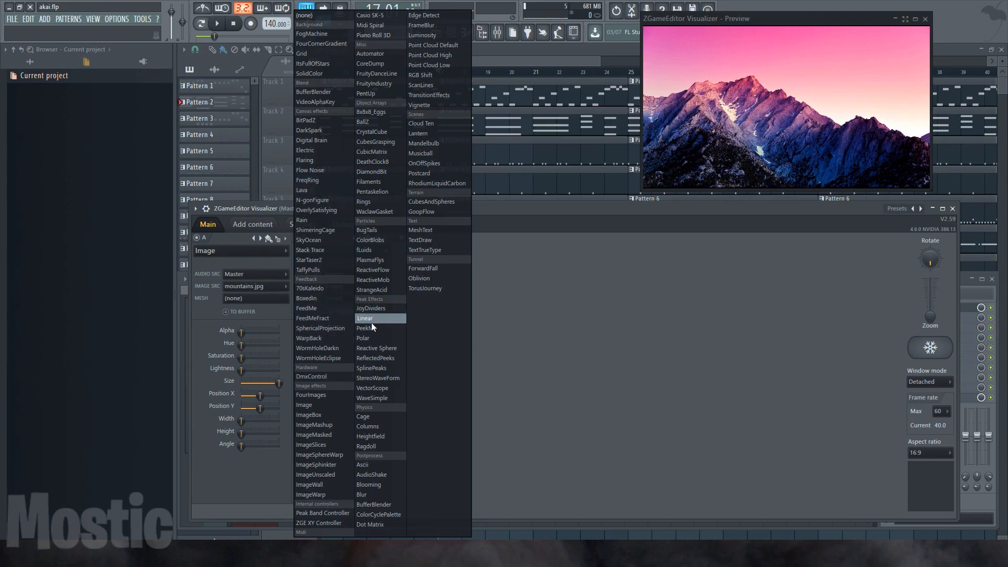
pyautogui.click(392, 339)
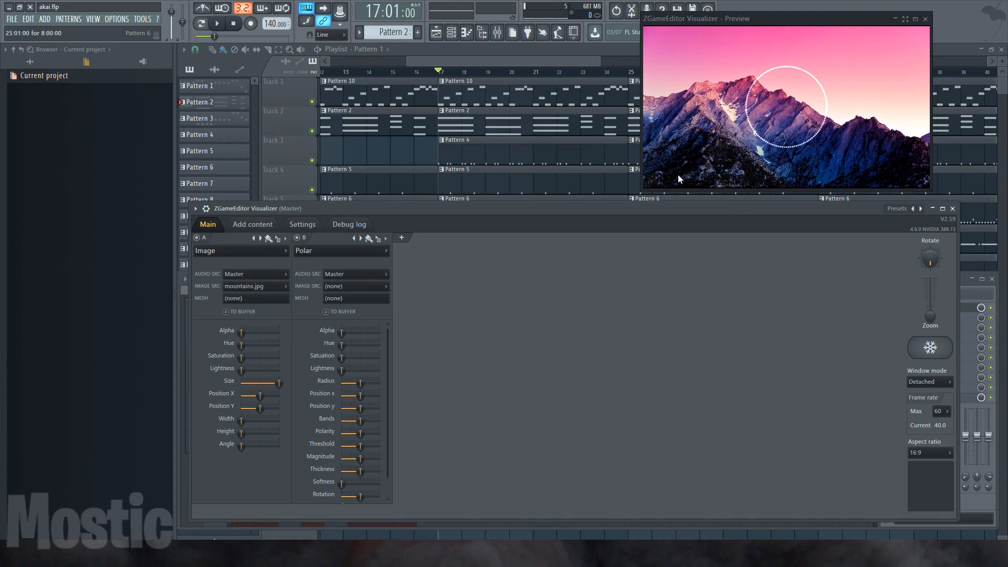
pyautogui.click(325, 250)
pyautogui.click(369, 320)
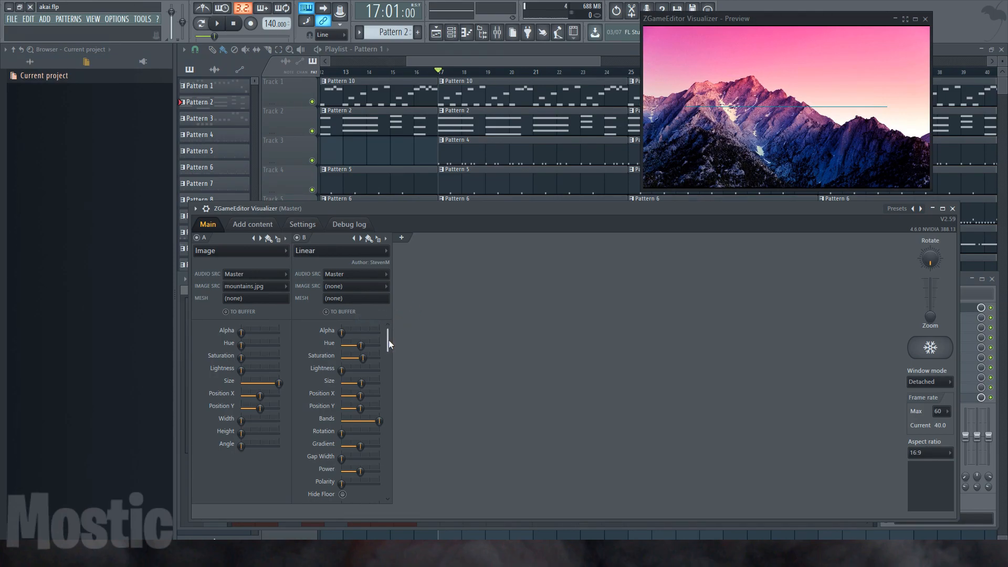
# Widen the Linear spectrum across the picture, set its Position Y to 6%, and play the song briefly to preview it.
pyautogui.moveTo(387, 340); pyautogui.dragTo(369, 359)
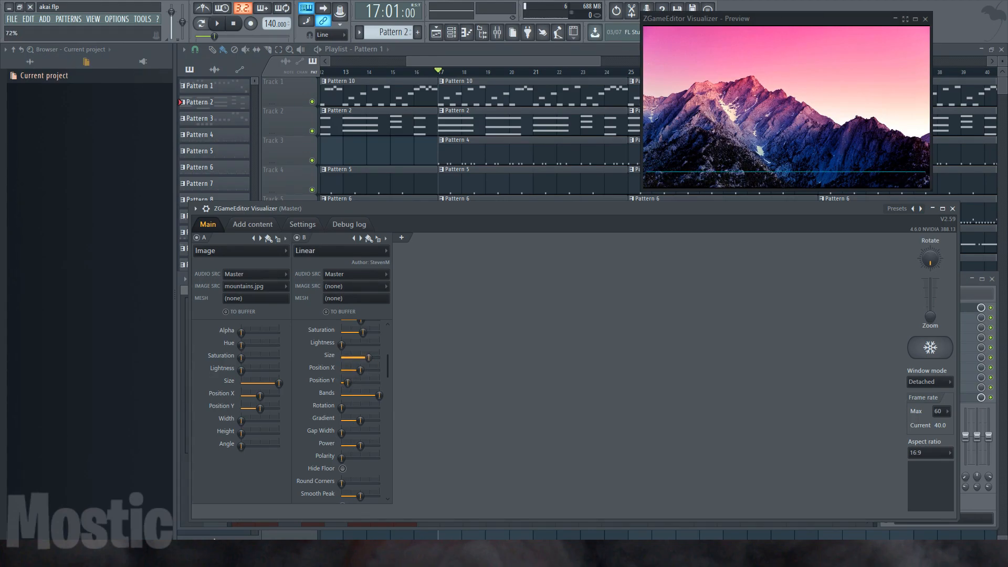
pyautogui.moveTo(348, 383); pyautogui.dragTo(344, 382)
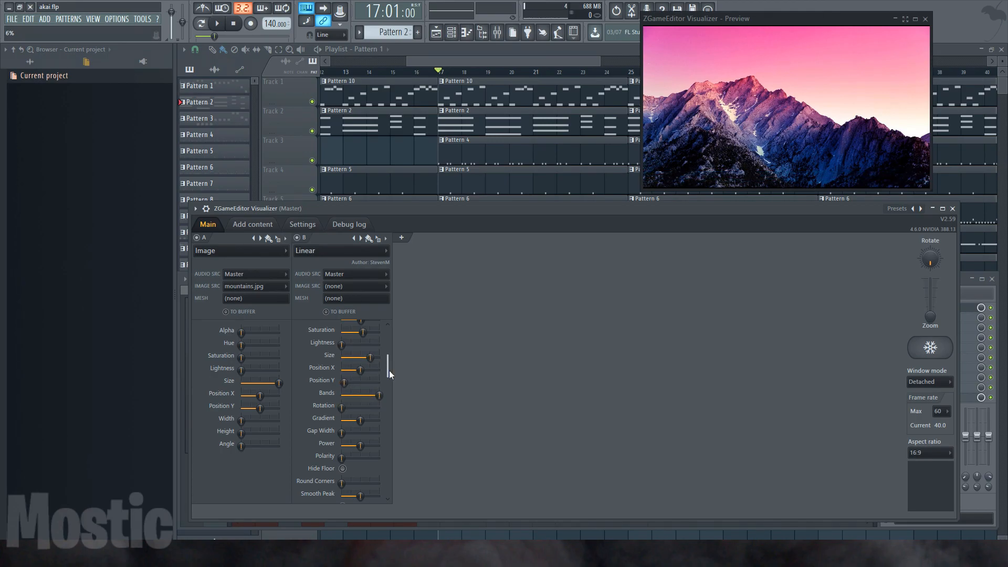
pyautogui.press('space')
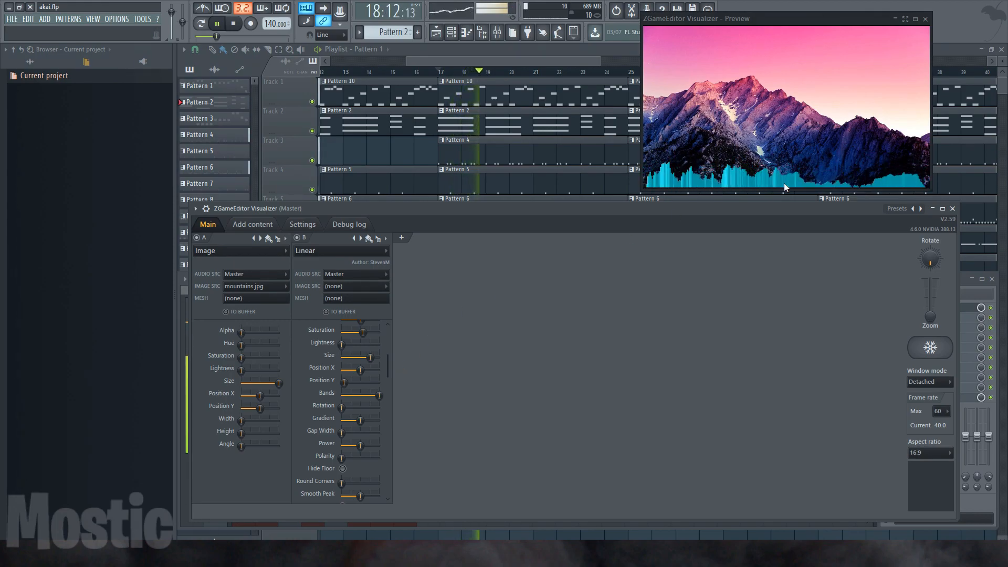
pyautogui.press('space')
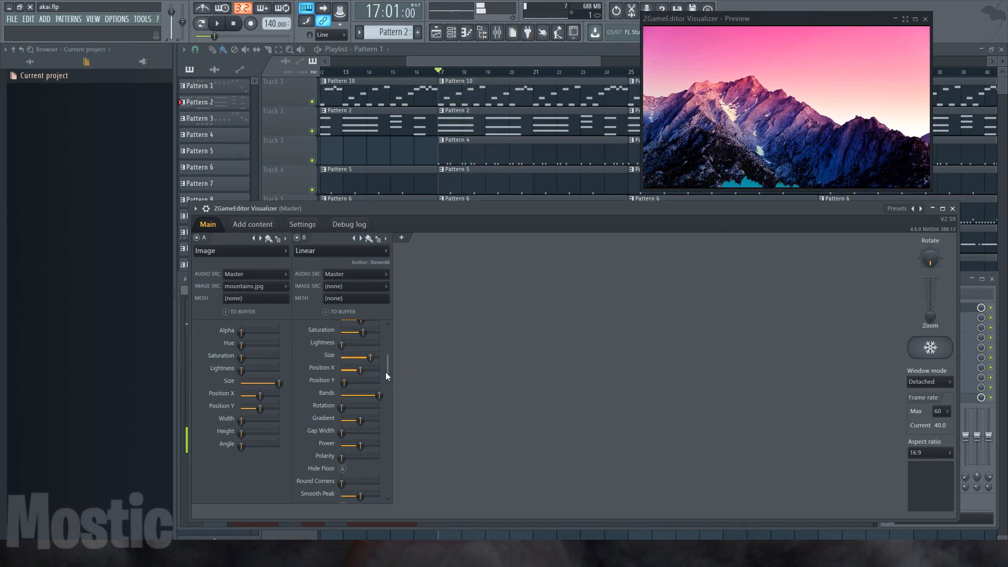
# Turn the Linear spectrum white by reducing its Hue and Saturation to the minimum, and preview it with the song.
pyautogui.moveTo(388, 369); pyautogui.dragTo(341, 345)
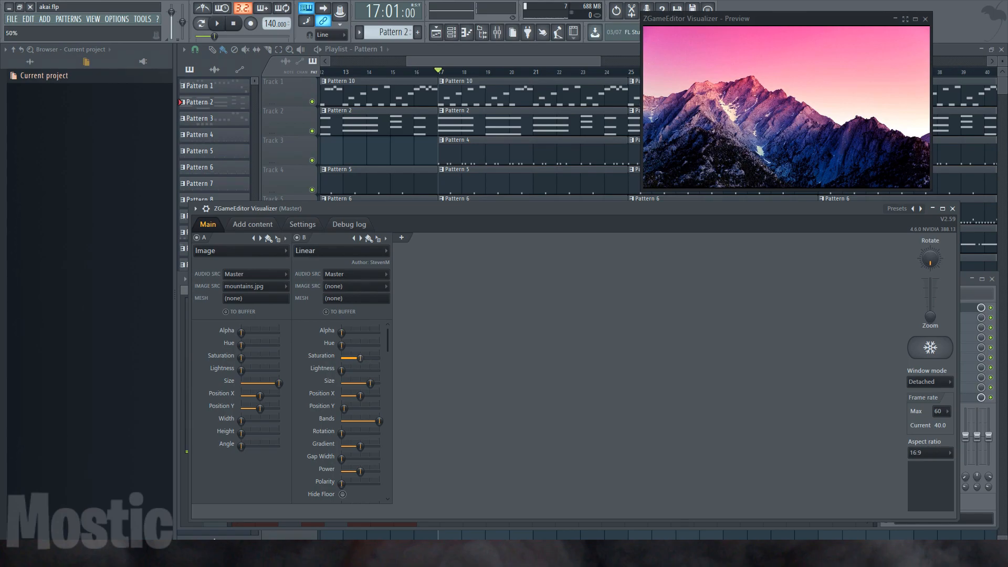
pyautogui.press('space')
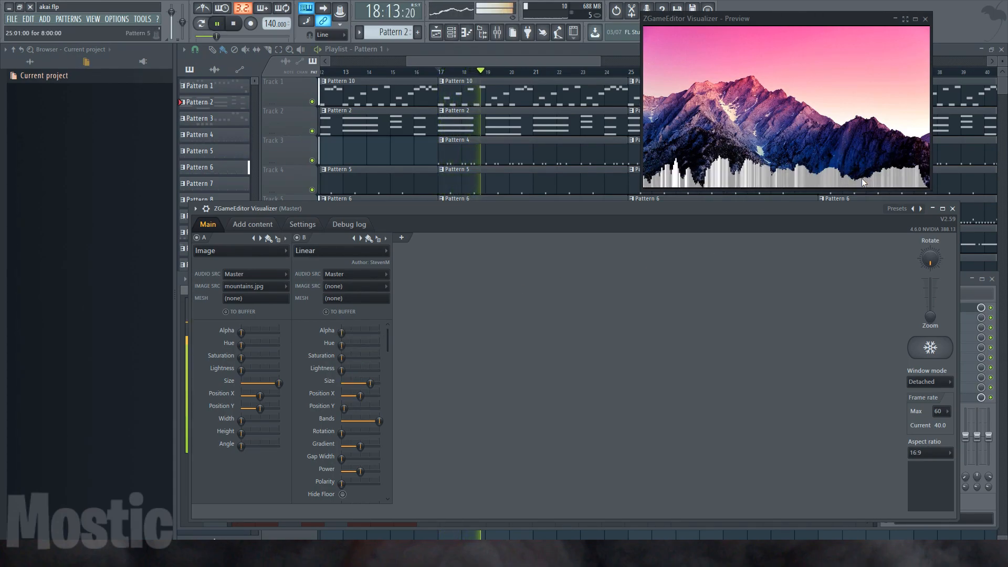
pyautogui.press('space')
# Reduce the Linear effect's Peak Brightness to 0%.
pyautogui.moveTo(388, 347); pyautogui.dragTo(388, 488)
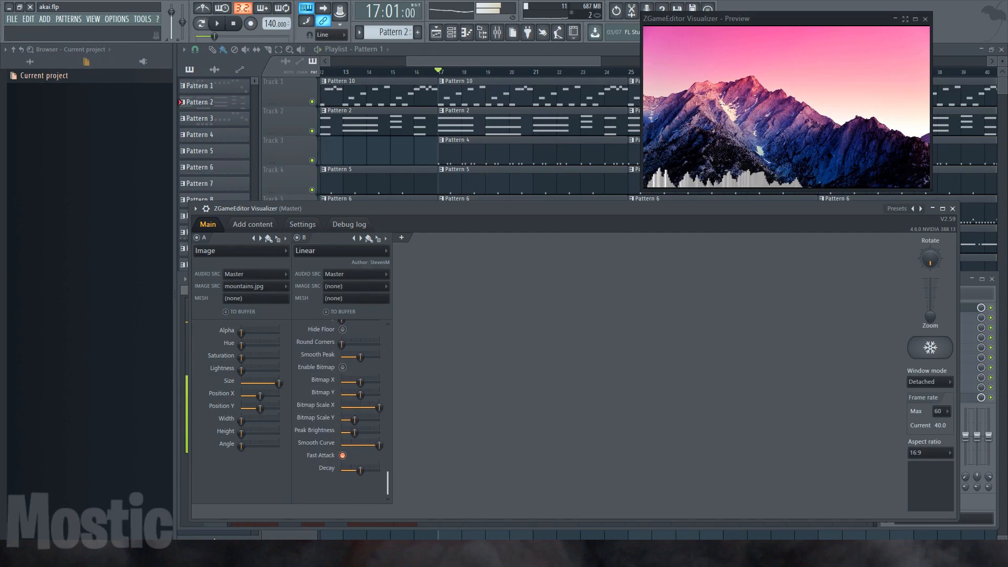
pyautogui.scroll(1, 353, 459)
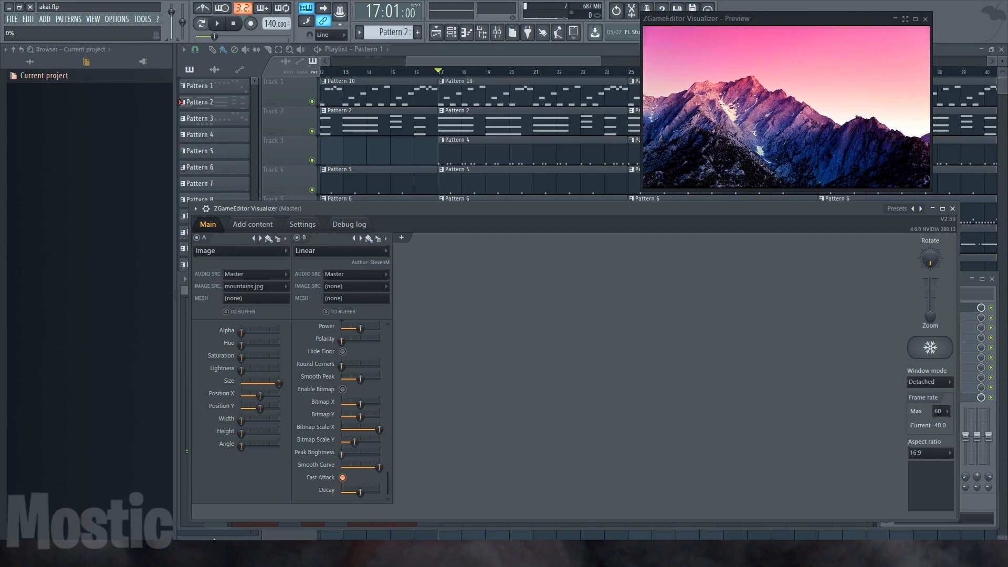
pyautogui.press('space')
pyautogui.moveTo(342, 455); pyautogui.dragTo(362, 455)
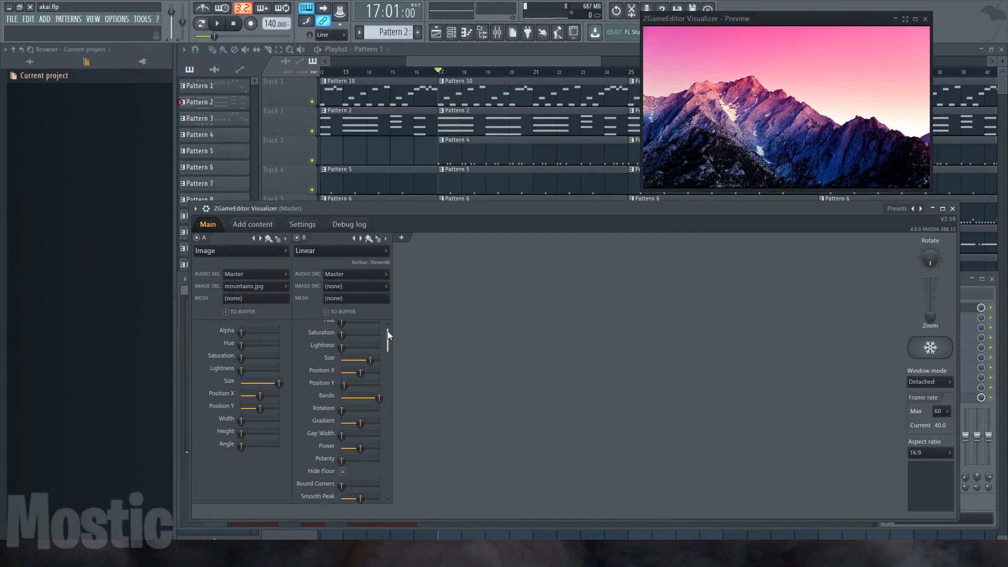
# Raise the Linear spectrum to Position Y 26% and shape it into fewer, spaced bars with Power at 61% during playback.
pyautogui.scroll(2, 387, 330)
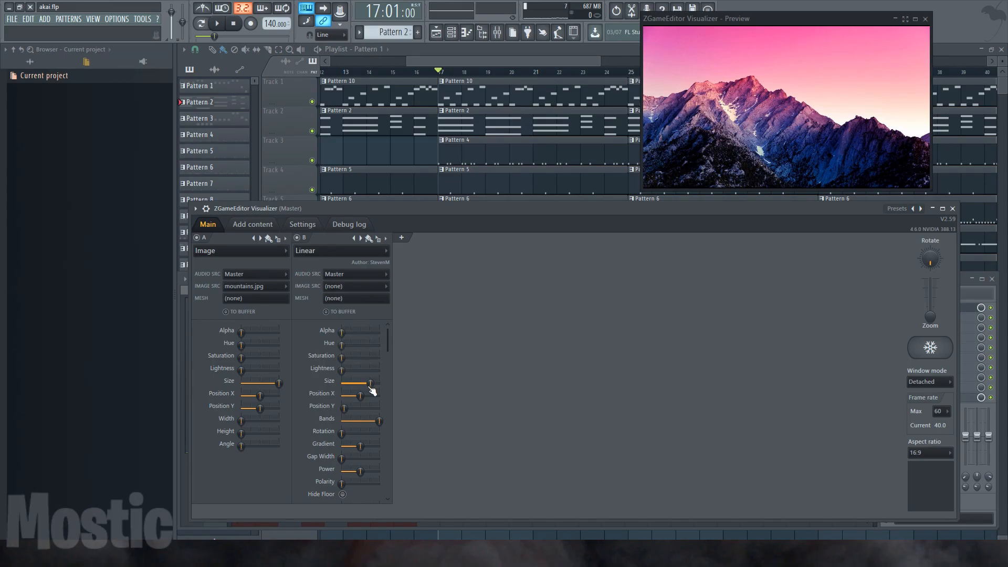
pyautogui.moveTo(343, 407); pyautogui.dragTo(351, 408)
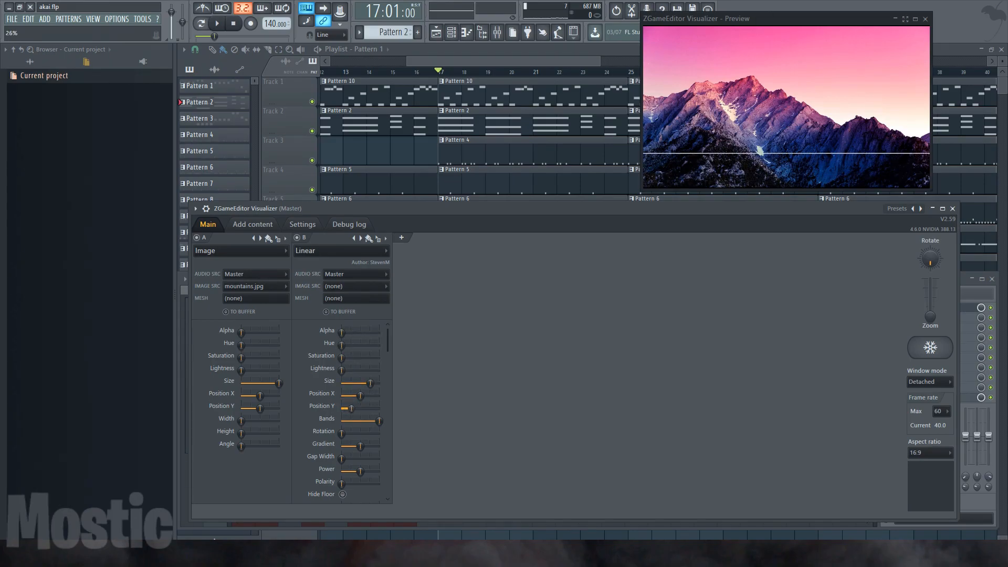
pyautogui.press('space')
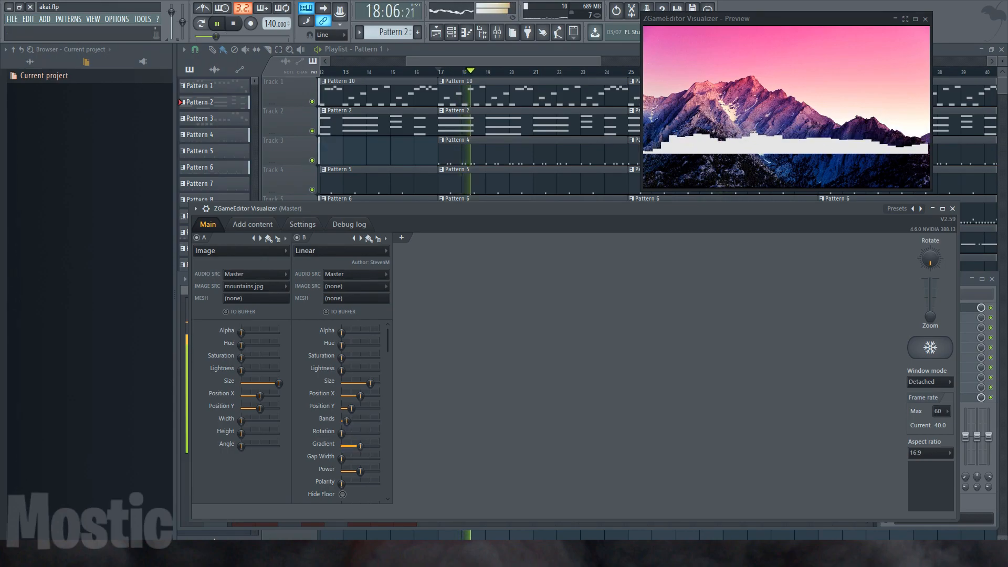
pyautogui.moveTo(360, 446)
pyautogui.mouseDown()
pyautogui.moveTo(378, 446)
pyautogui.moveTo(341, 446)
pyautogui.mouseUp()
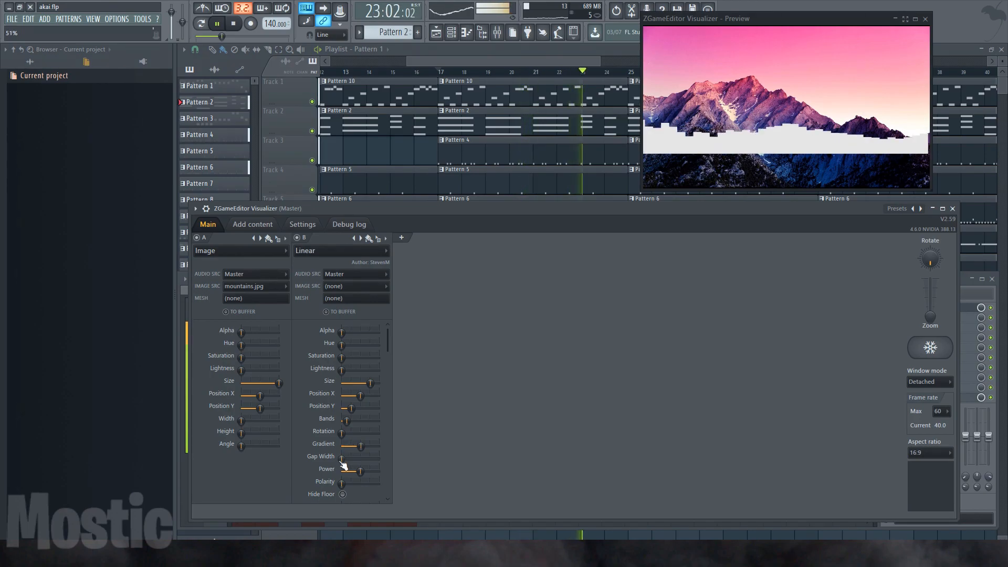
pyautogui.moveTo(341, 457); pyautogui.dragTo(347, 458)
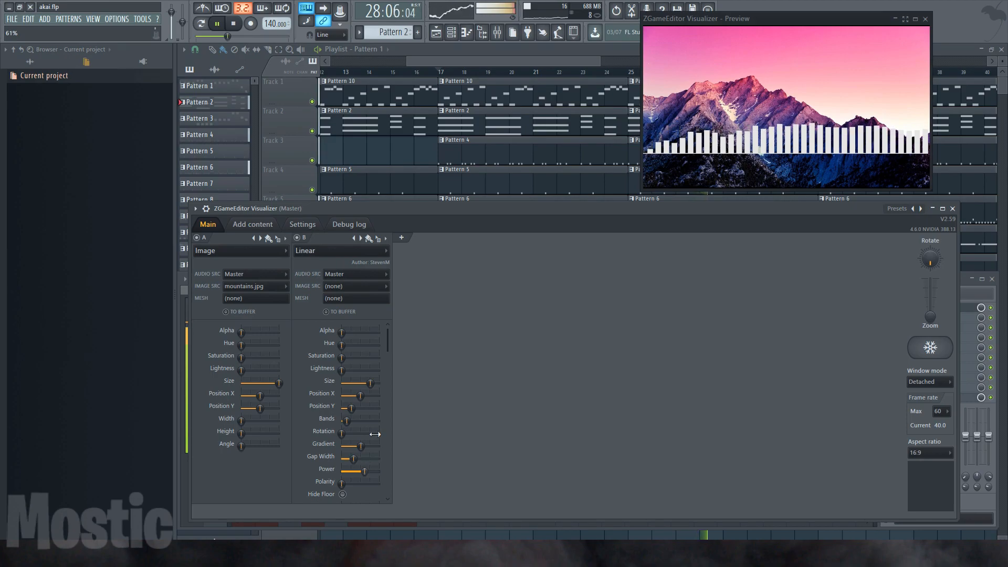
# Lower the Linear effect's Smooth Peak and Smooth Curve and increase its Decay while the song plays.
pyautogui.moveTo(388, 342); pyautogui.dragTo(379, 432)
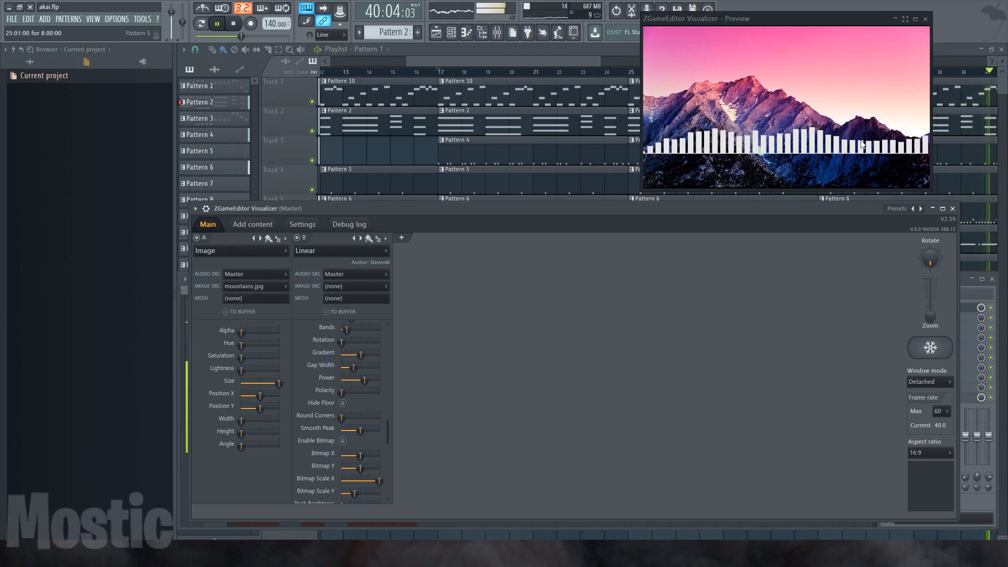
pyautogui.moveTo(360, 430)
pyautogui.mouseDown()
pyautogui.moveTo(342, 430)
pyautogui.moveTo(379, 431)
pyautogui.mouseUp()
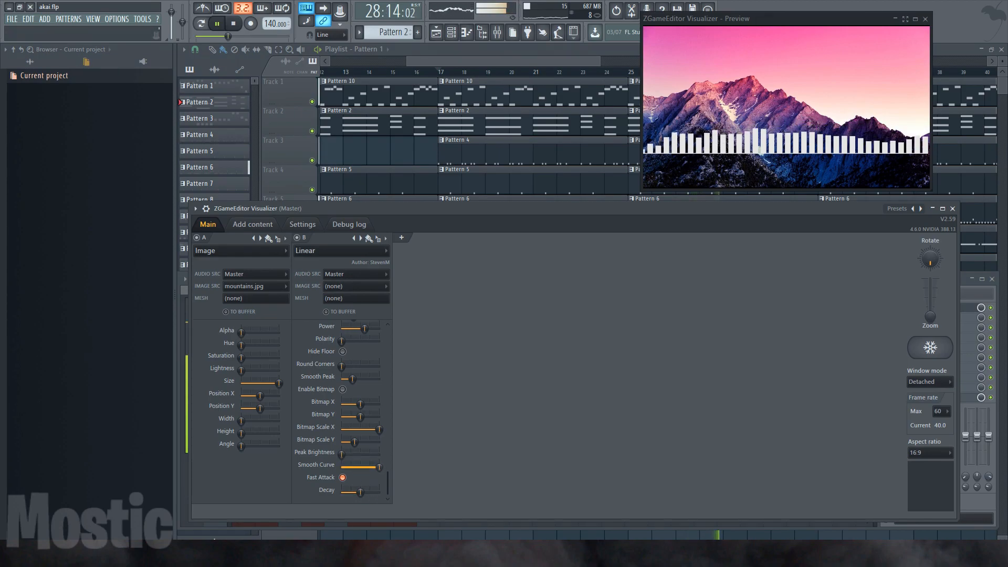
pyautogui.moveTo(379, 467)
pyautogui.mouseDown()
pyautogui.moveTo(342, 467)
pyautogui.moveTo(372, 467)
pyautogui.mouseUp()
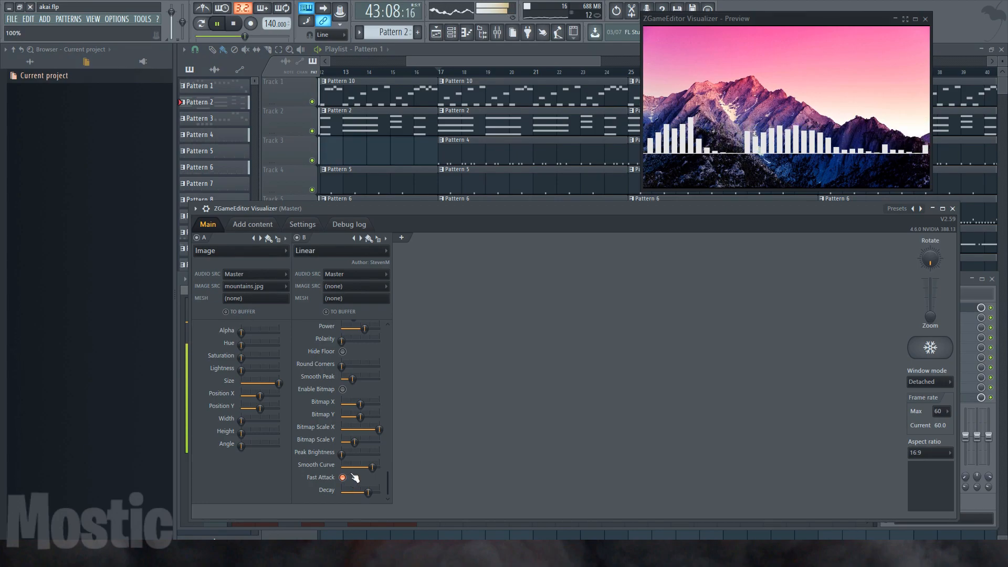
# Switch layer B to the Polar effect, enlarge its Radius slightly, and set its Position Y to 61%.
pyautogui.click(335, 251)
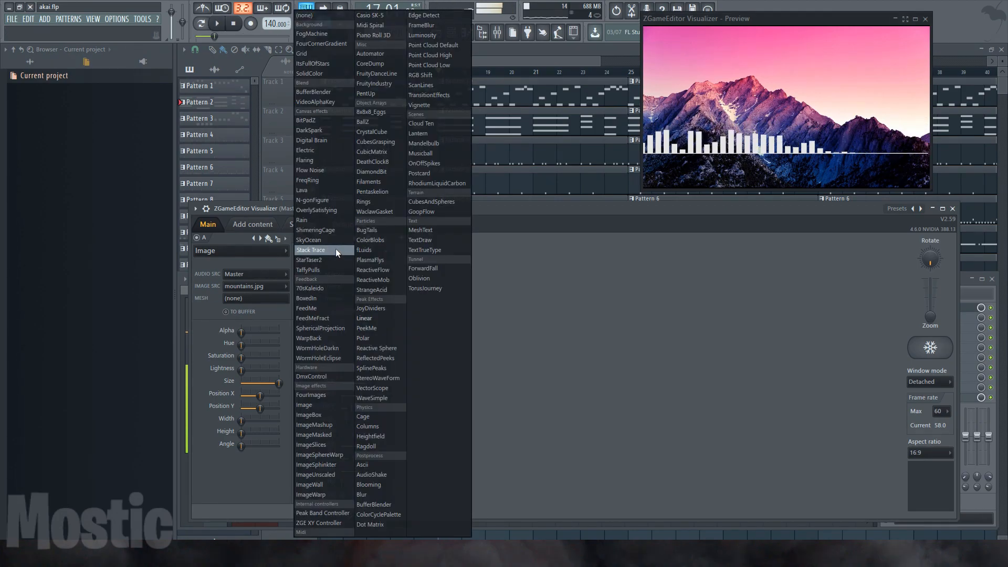
pyautogui.click(389, 339)
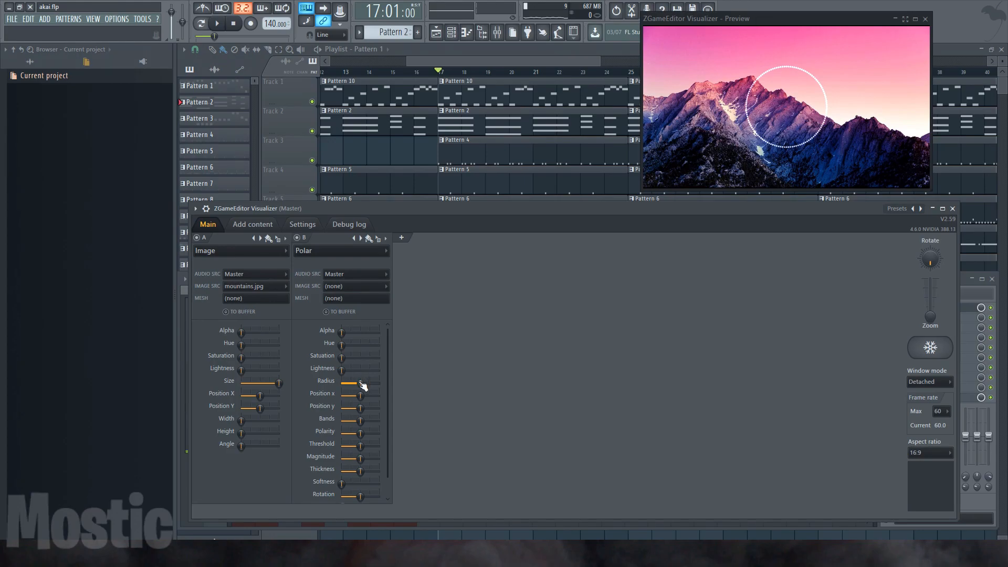
pyautogui.moveTo(360, 383); pyautogui.dragTo(364, 383)
pyautogui.scroll(-1, 363, 381)
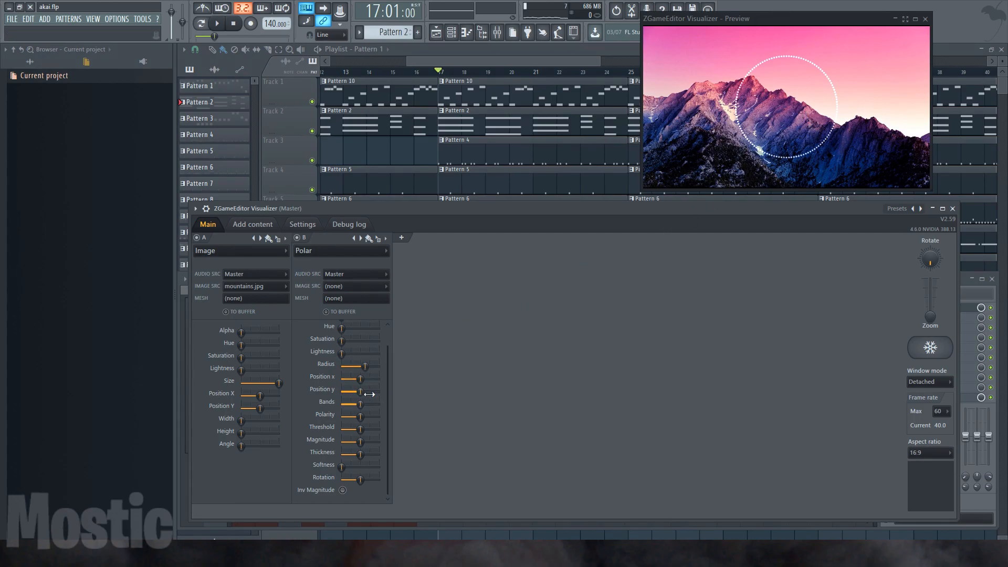
pyautogui.moveTo(361, 392); pyautogui.dragTo(364, 392)
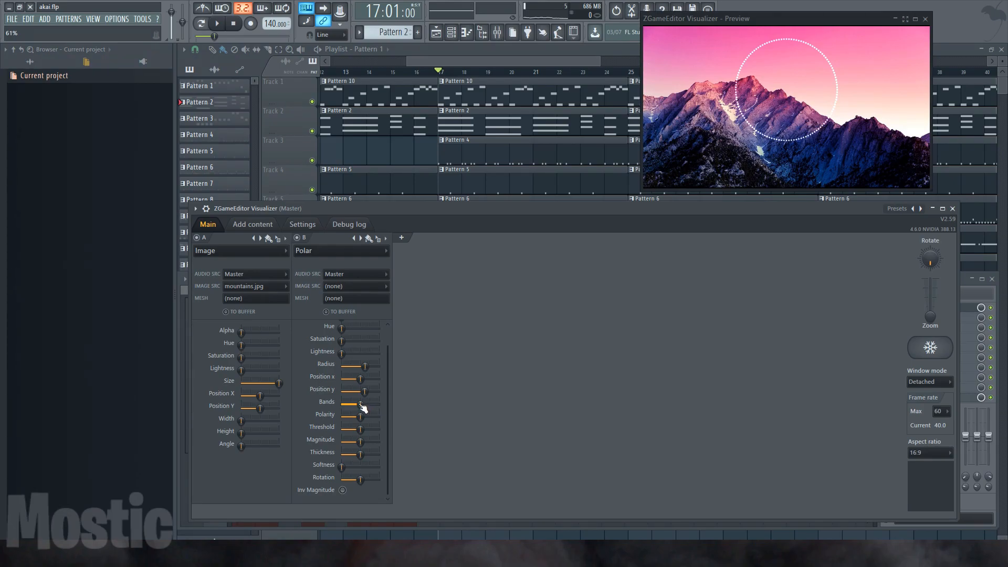
# Try fewer Bands on the Polar circle, restore them to about the middle, and reduce Polarity to the minimum.
pyautogui.moveTo(352, 402); pyautogui.dragTo(341, 402)
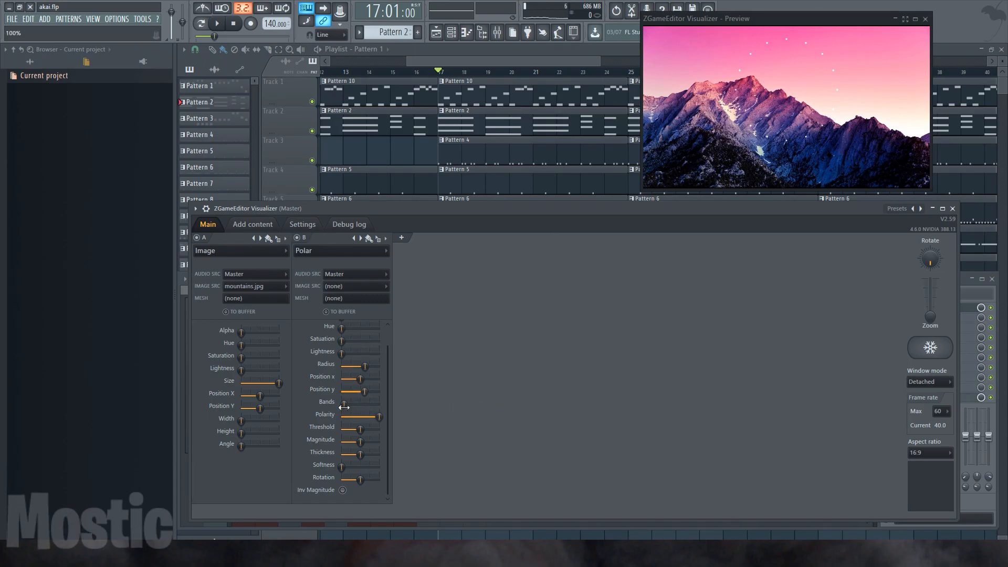
pyautogui.moveTo(344, 404); pyautogui.dragTo(379, 403)
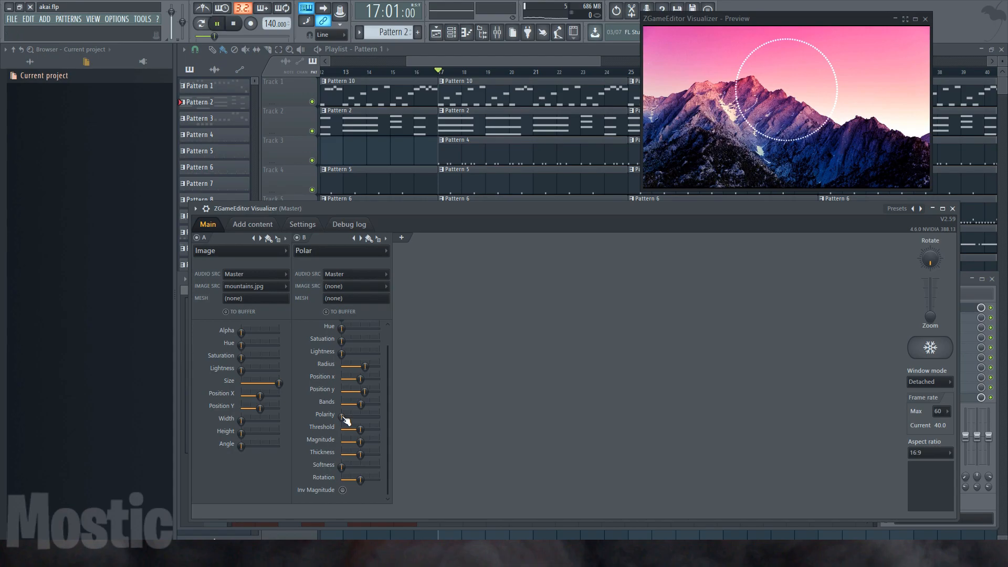
pyautogui.moveTo(345, 417); pyautogui.dragTo(383, 418)
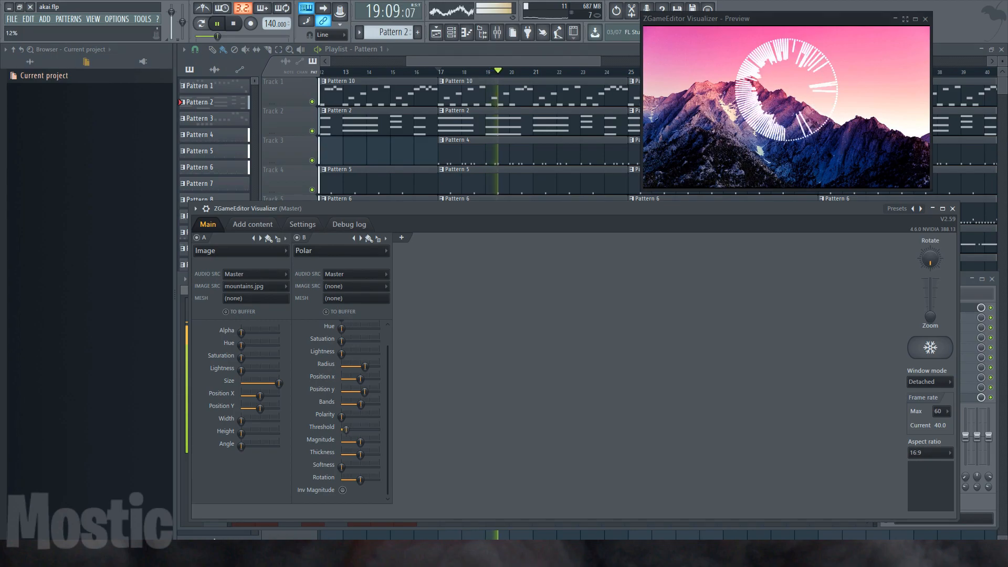
# Lower the Polar circle's Threshold and Magnitude slightly, try full Softness before returning it to minimum, and set Rotation to 0%.
pyautogui.moveTo(380, 429); pyautogui.dragTo(357, 429)
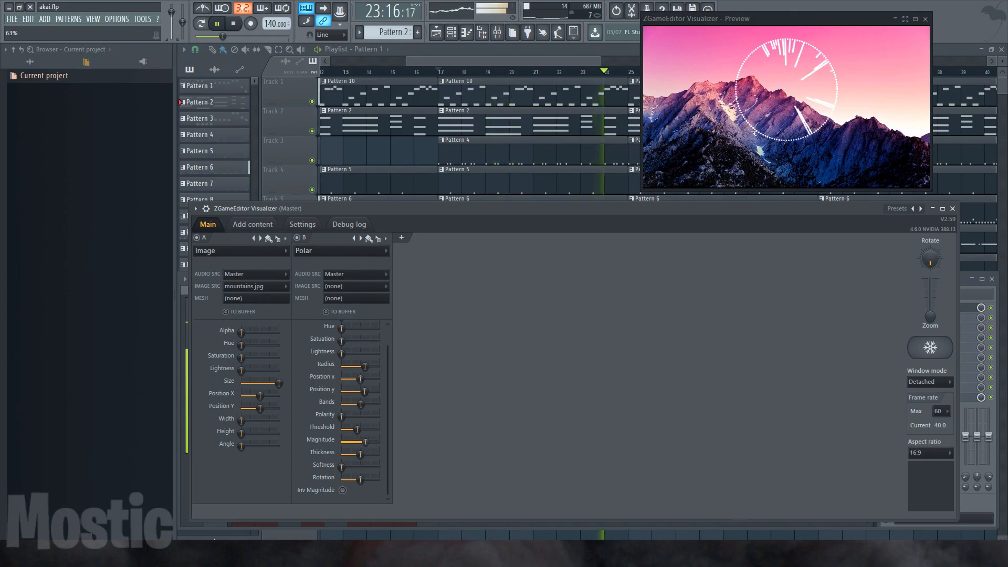
pyautogui.moveTo(364, 442); pyautogui.dragTo(358, 442)
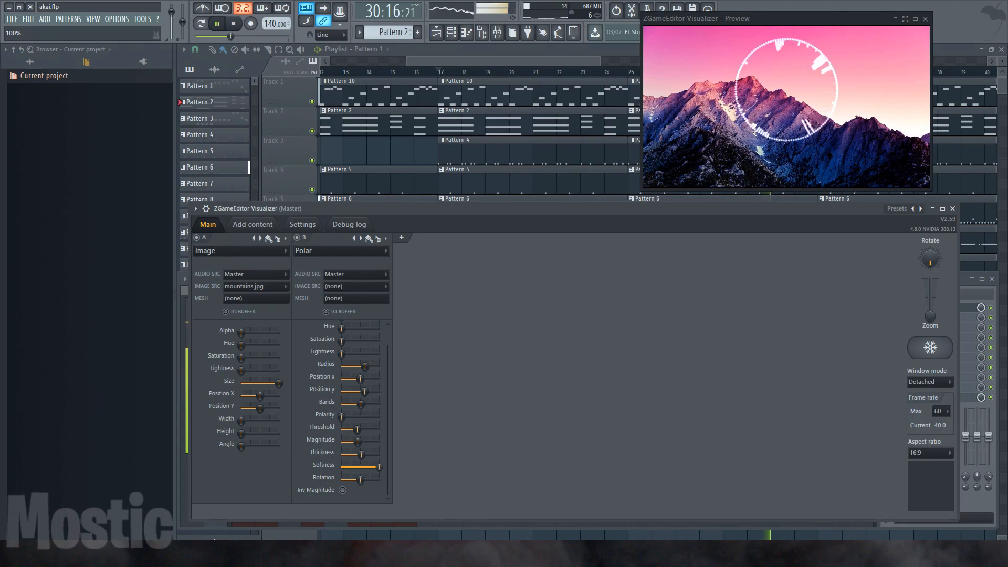
pyautogui.moveTo(342, 467)
pyautogui.mouseDown()
pyautogui.moveTo(379, 466)
pyautogui.moveTo(347, 479)
pyautogui.mouseUp()
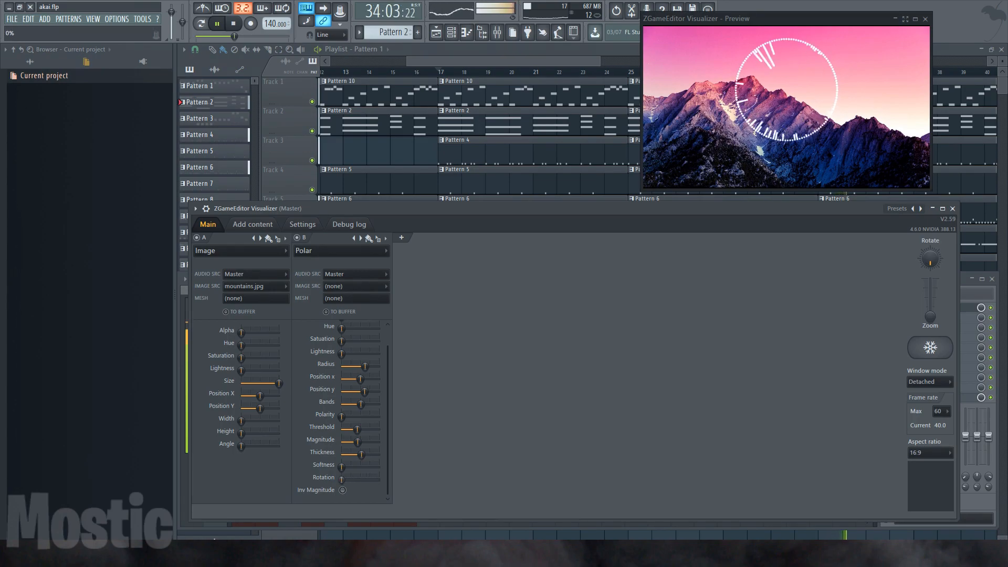
# Try inverting the Polar circle's magnitude, comparing it switched on and off with the song playing and stopped.
pyautogui.press('space')
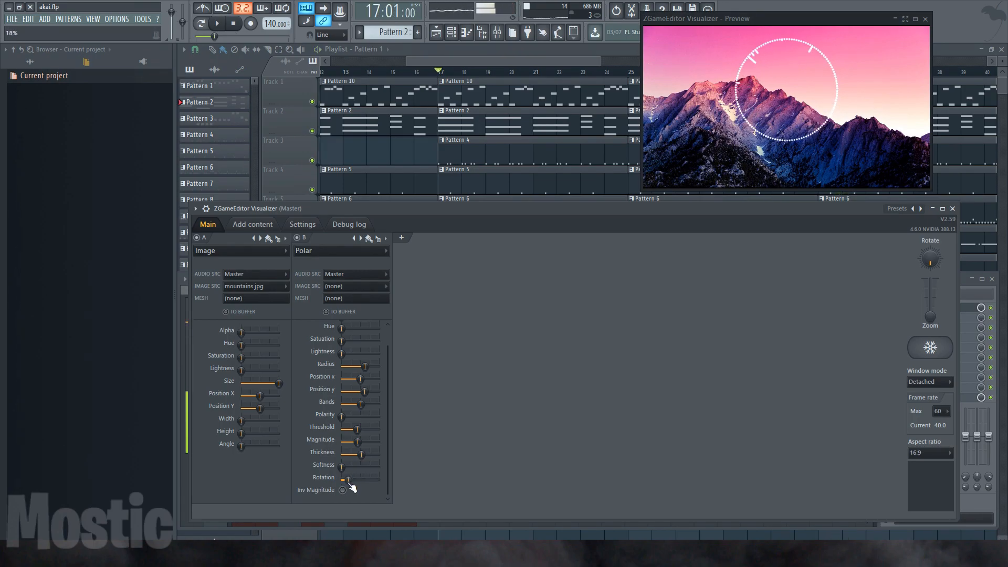
pyautogui.click(343, 490)
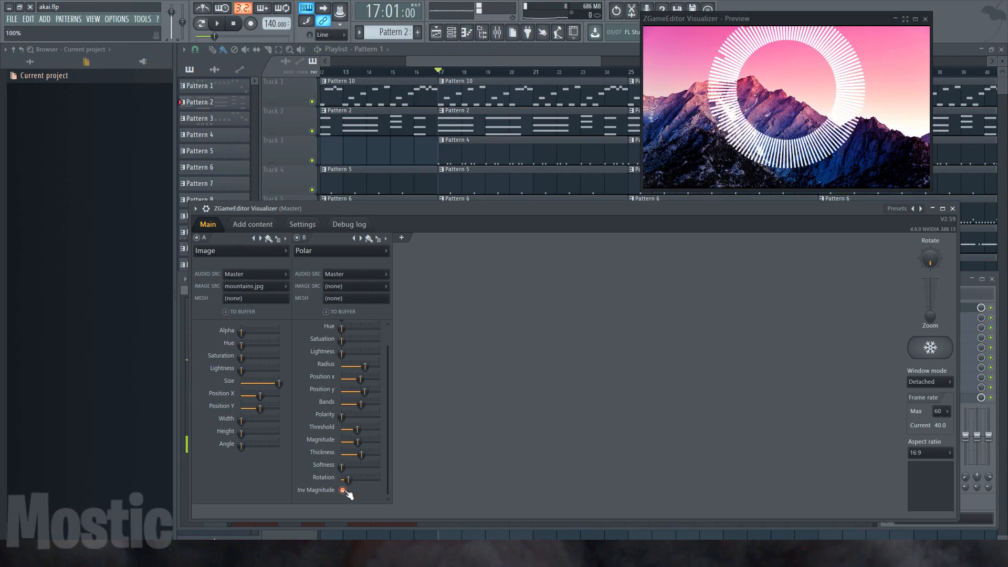
pyautogui.press('space')
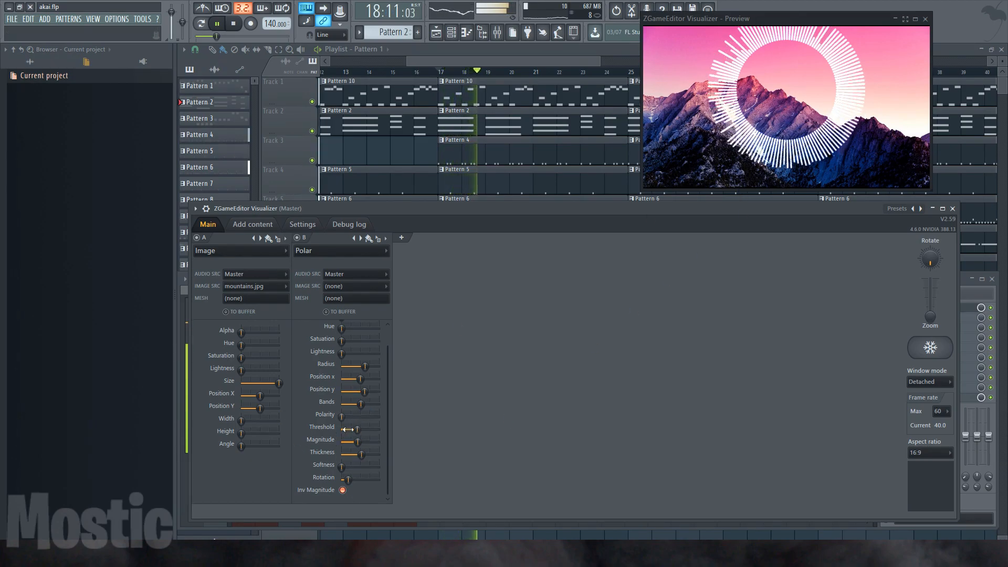
pyautogui.click(343, 490)
pyautogui.press('space')
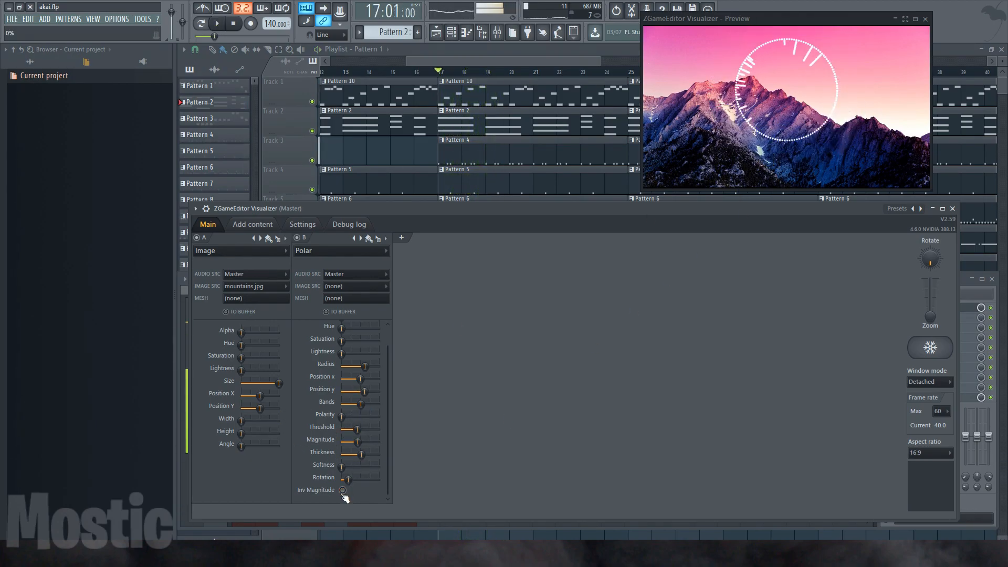
pyautogui.click(343, 491)
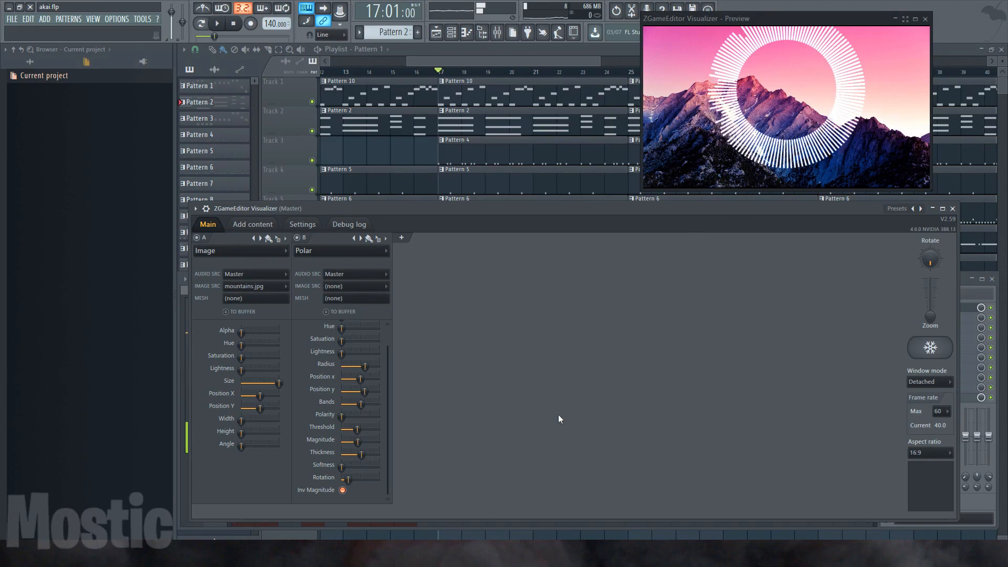
# Add a third layer to the visualizer and assign it the FogMachine effect.
pyautogui.click(357, 250)
pyautogui.click(402, 238)
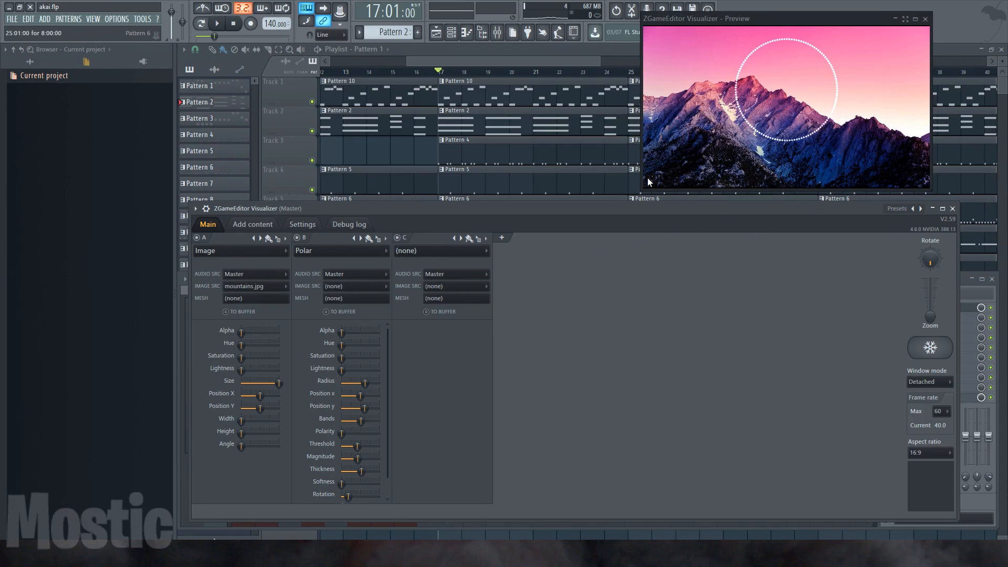
pyautogui.click(442, 251)
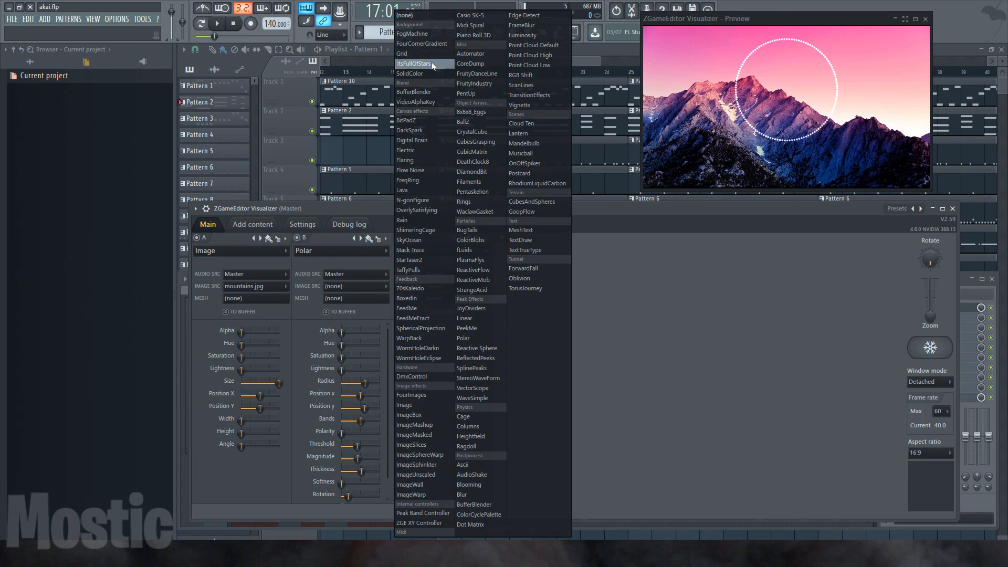
pyautogui.click(436, 31)
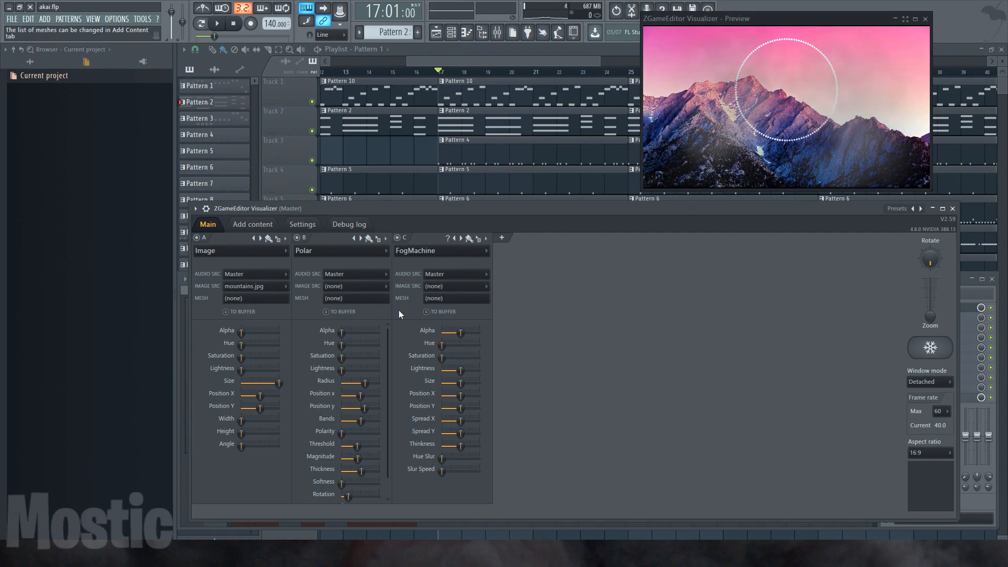
# Raise the fog's Alpha and Lightness slightly, maximize its Size and Slur Speed, and lower Thinkness, keeping Hue Slur at minimum.
pyautogui.moveTo(460, 332)
pyautogui.mouseDown()
pyautogui.moveTo(441, 332)
pyautogui.moveTo(469, 332)
pyautogui.mouseUp()
pyautogui.moveTo(461, 370); pyautogui.dragTo(471, 383)
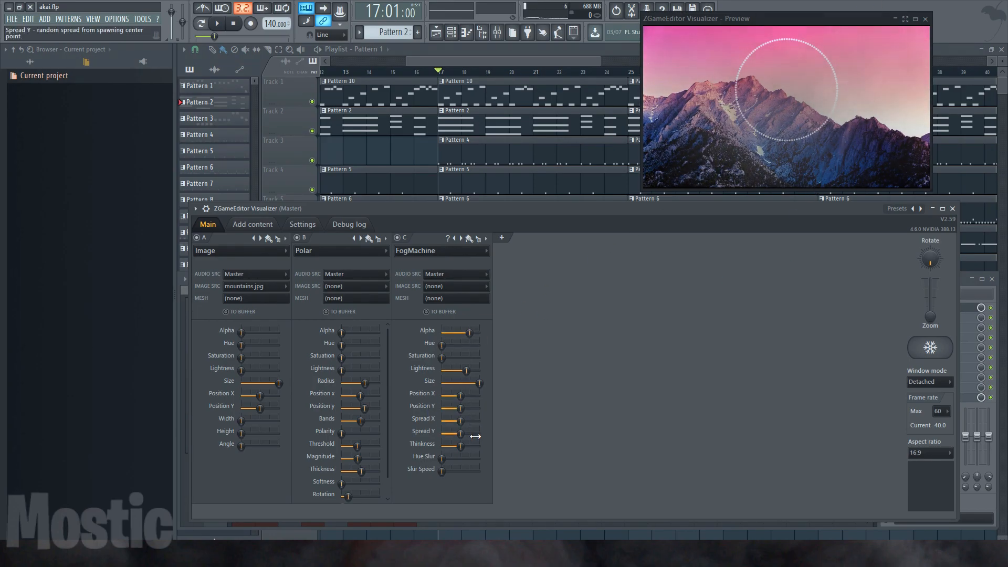
pyautogui.moveTo(460, 446)
pyautogui.mouseDown()
pyautogui.moveTo(478, 446)
pyautogui.moveTo(447, 445)
pyautogui.mouseUp()
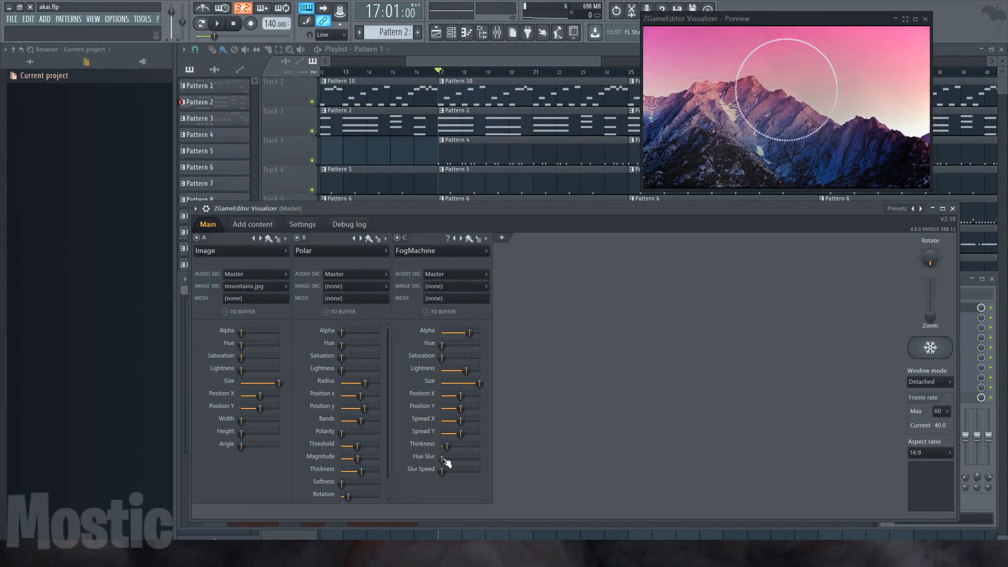
pyautogui.moveTo(446, 462)
pyautogui.mouseDown()
pyautogui.moveTo(480, 460)
pyautogui.moveTo(441, 460)
pyautogui.mouseUp()
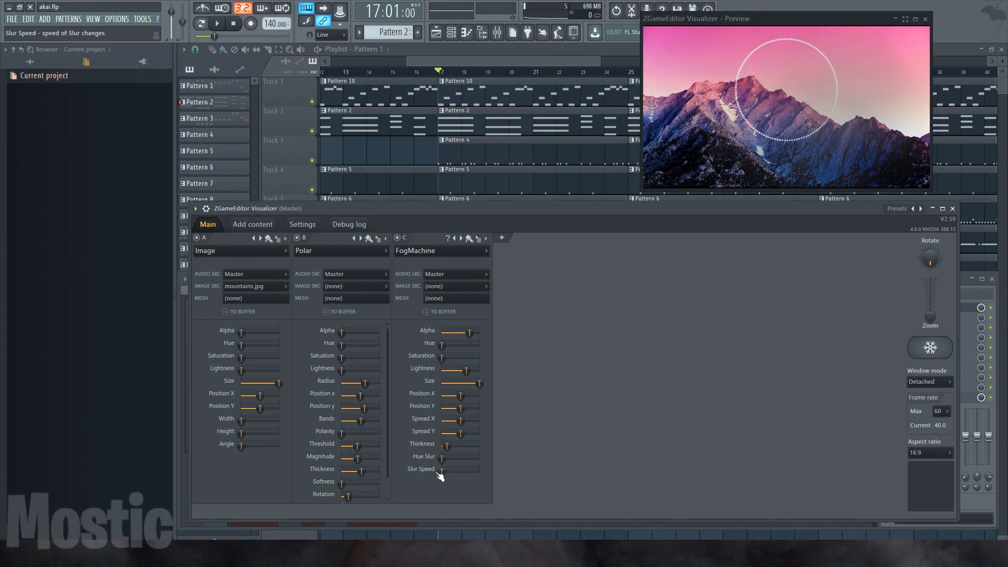
pyautogui.moveTo(442, 470); pyautogui.dragTo(480, 471)
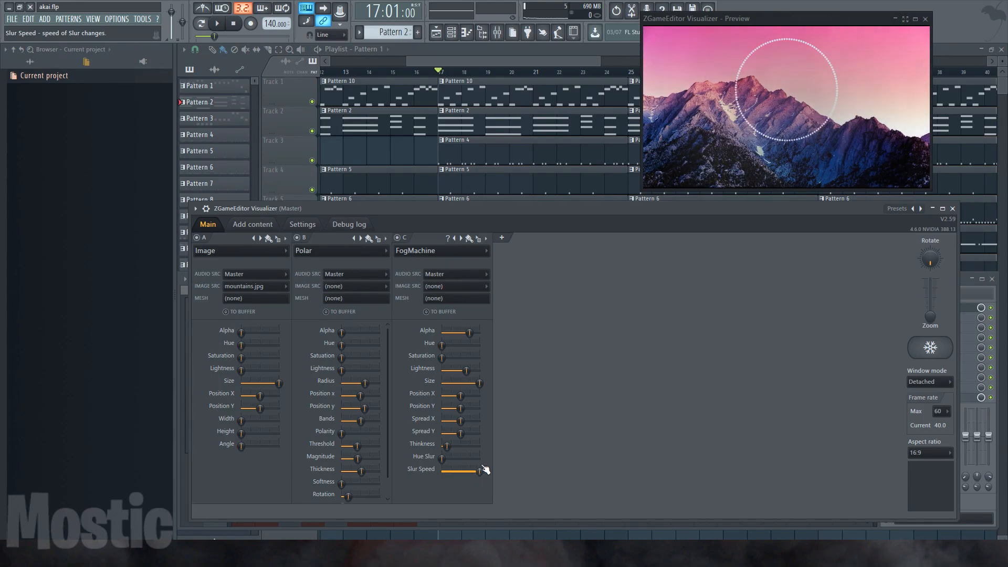
# Switch layer C to the ItsFullOfStars effect and reduce the stars' Movement slightly below the middle.
pyautogui.click(423, 249)
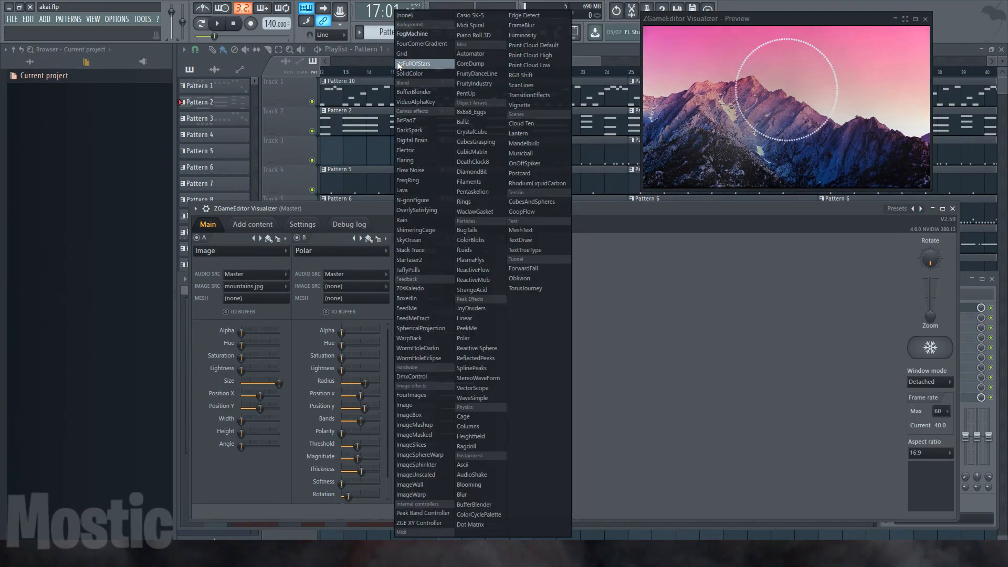
pyautogui.click(411, 63)
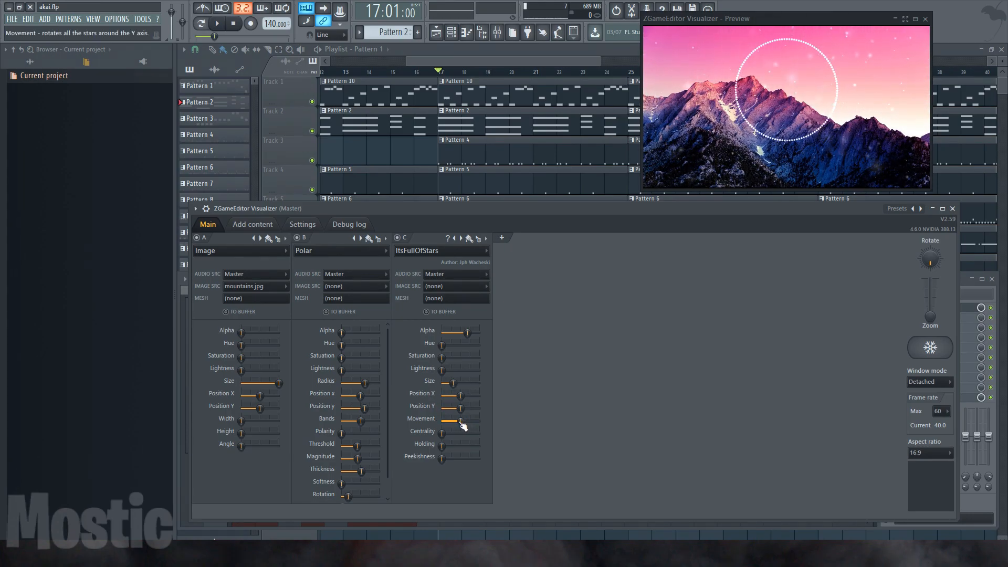
pyautogui.moveTo(460, 424)
pyautogui.mouseDown()
pyautogui.moveTo(442, 421)
pyautogui.moveTo(456, 421)
pyautogui.mouseUp()
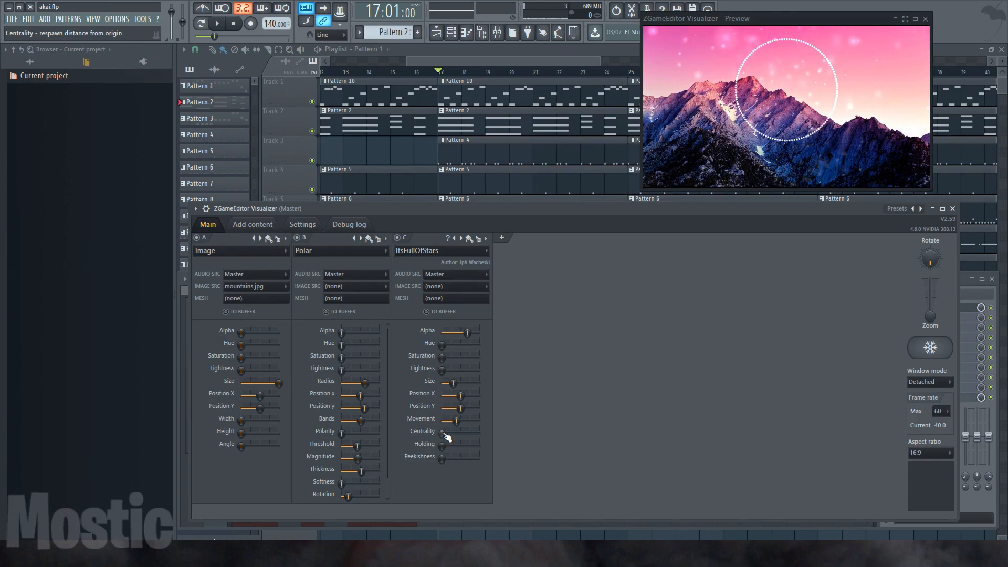
# Try full Centrality on the stars before returning it to minimum, leave Holding at minimum, and raise Peekishness to maximum.
pyautogui.moveTo(443, 433); pyautogui.dragTo(479, 433)
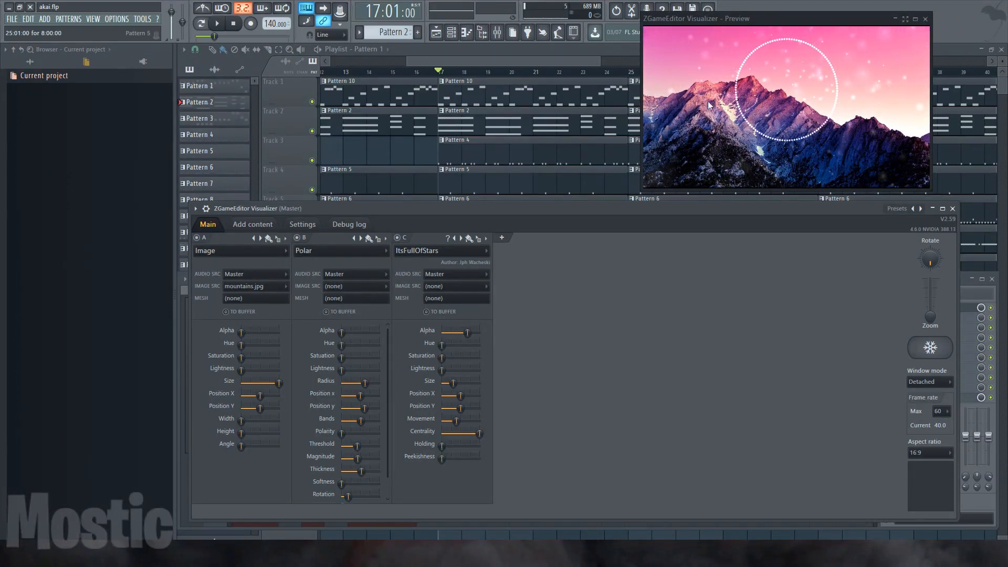
pyautogui.moveTo(479, 433); pyautogui.dragTo(442, 434)
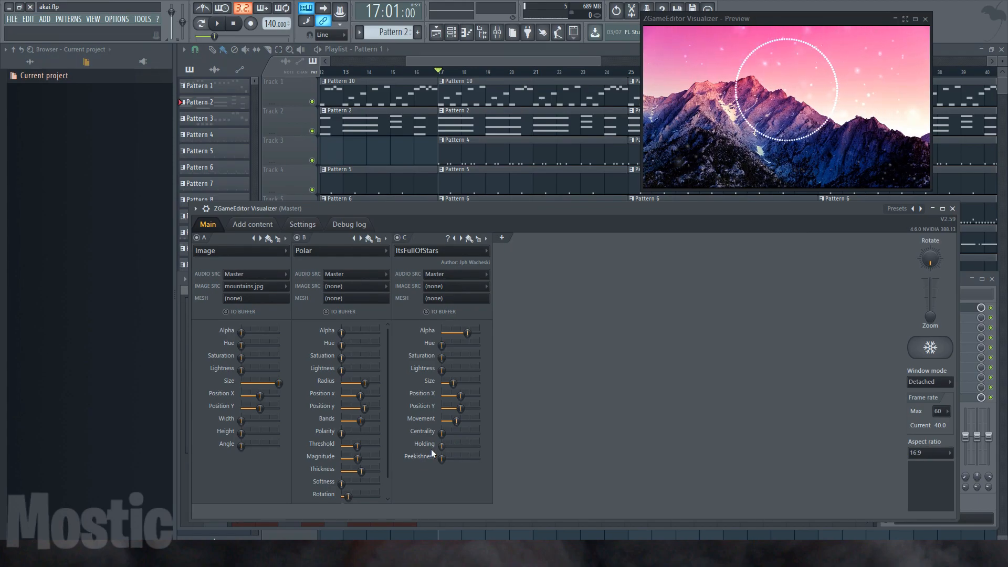
pyautogui.moveTo(443, 446)
pyautogui.mouseDown()
pyautogui.moveTo(465, 446)
pyautogui.moveTo(441, 445)
pyautogui.mouseUp()
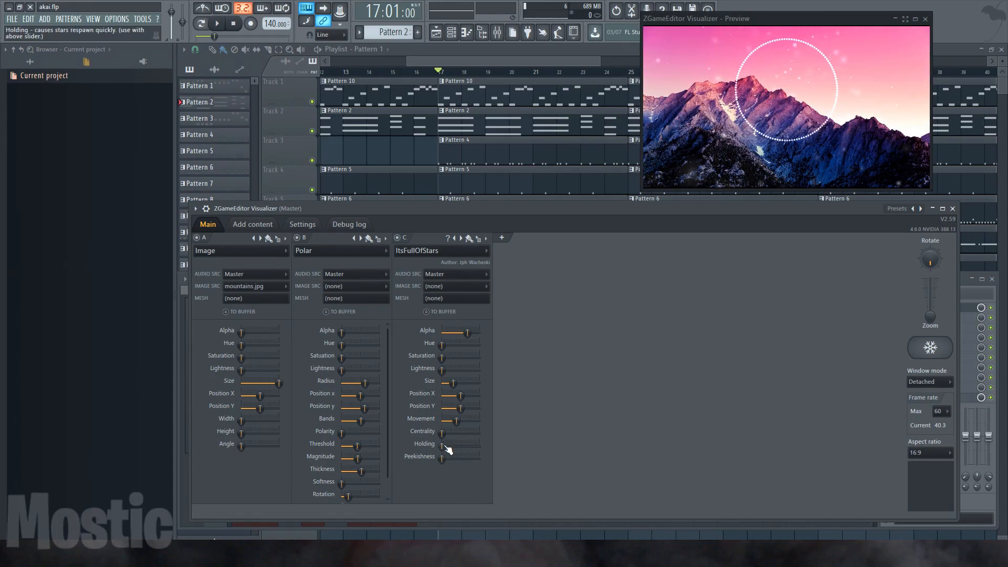
pyautogui.moveTo(443, 458); pyautogui.dragTo(479, 459)
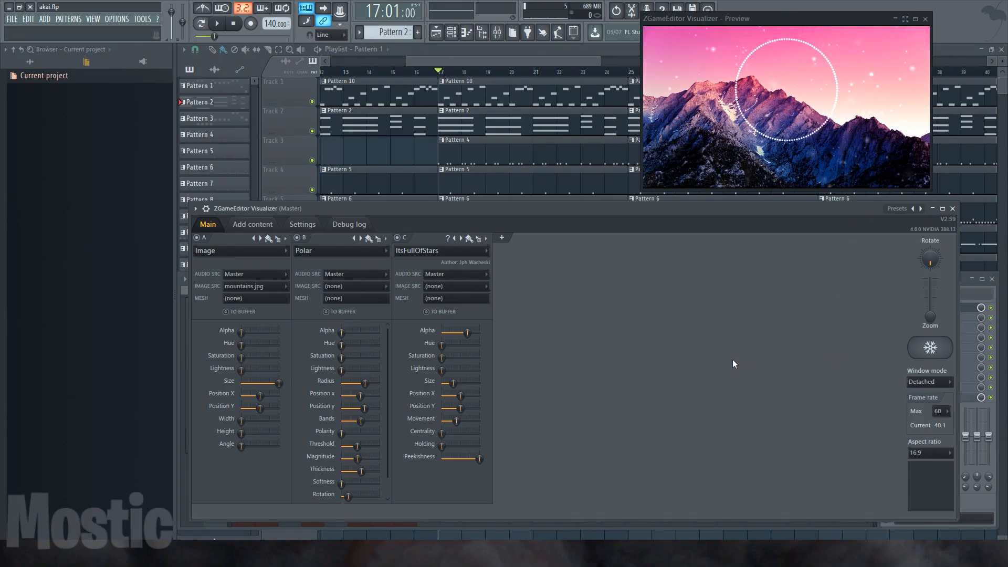
# Add a fourth layer with the AudioShake effect and try a small Amount of shake while the song plays.
pyautogui.click(501, 237)
pyautogui.click(526, 251)
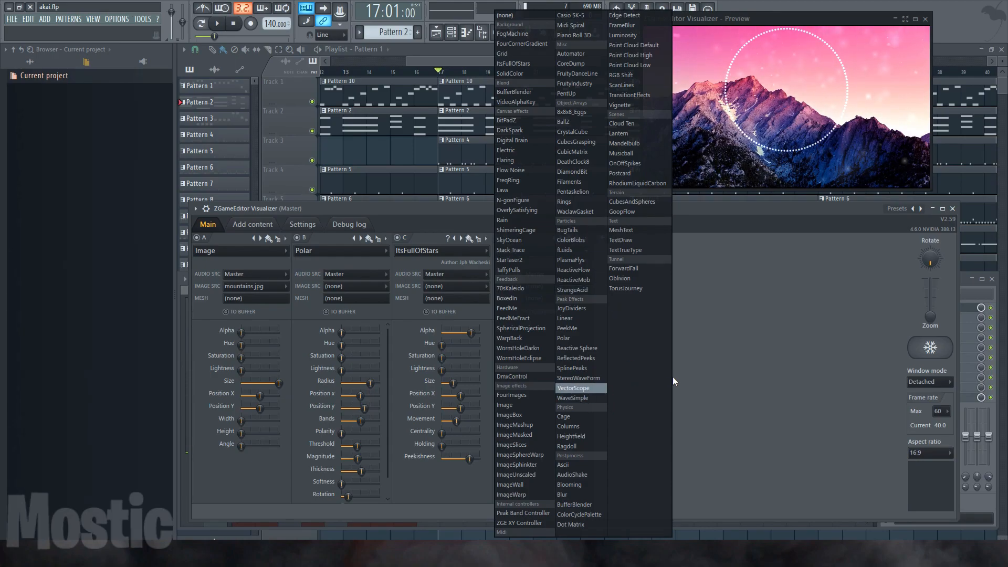
pyautogui.click(579, 474)
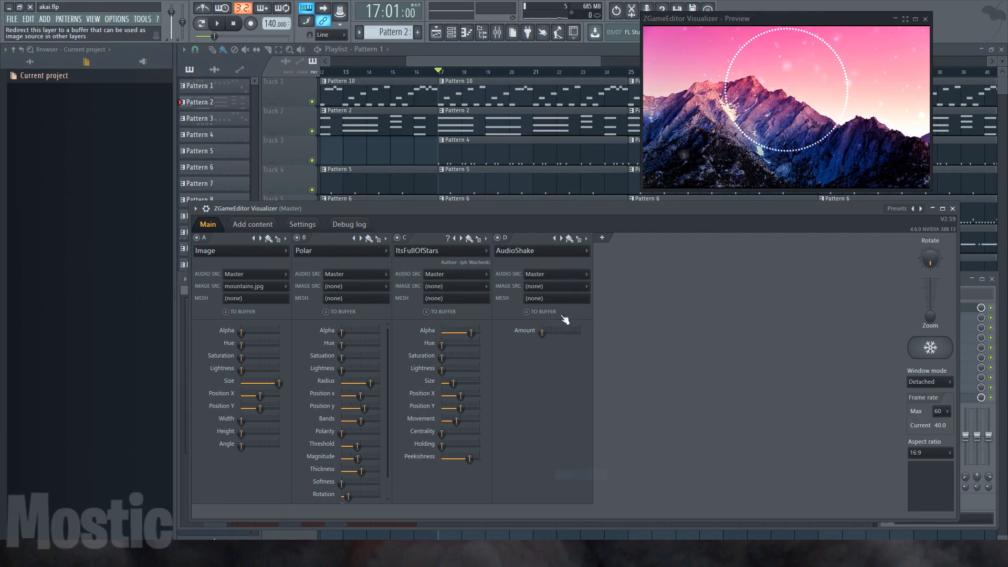
pyautogui.moveTo(542, 332); pyautogui.dragTo(546, 332)
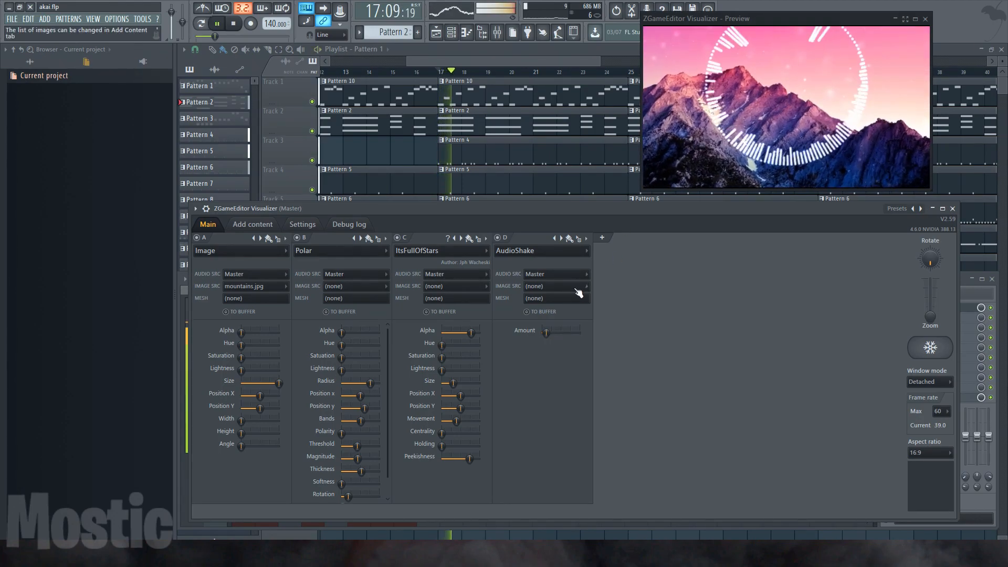
# Add a fifth layer with the TextDraw effect and move its text up above the mountains with Position Y.
pyautogui.click(601, 237)
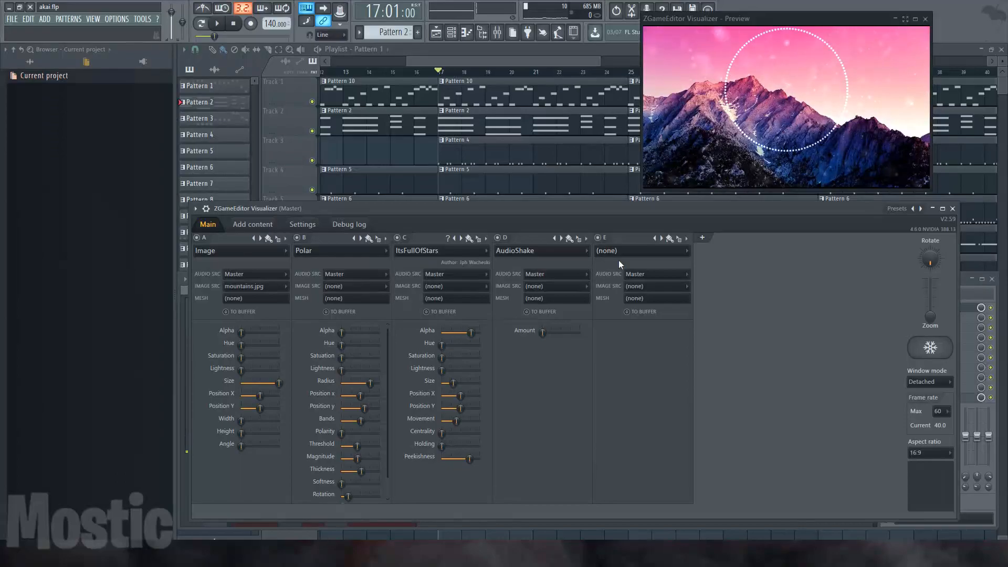
pyautogui.click(627, 253)
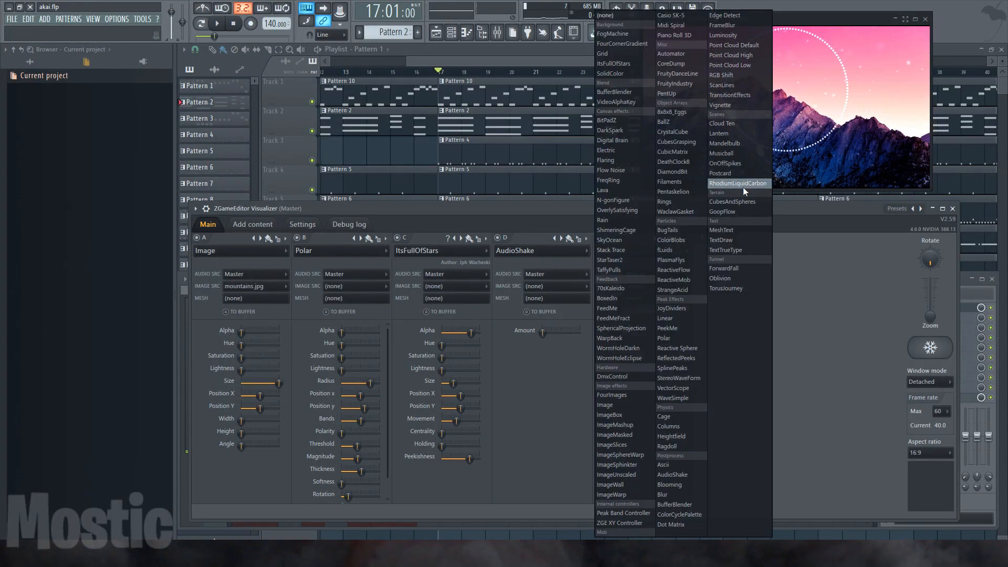
pyautogui.click(729, 243)
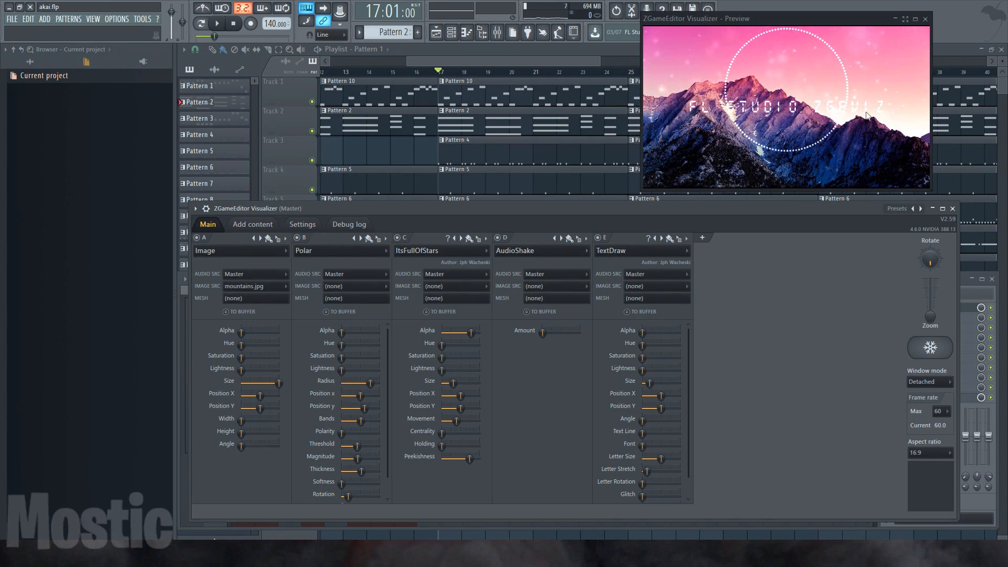
pyautogui.moveTo(661, 409); pyautogui.dragTo(664, 404)
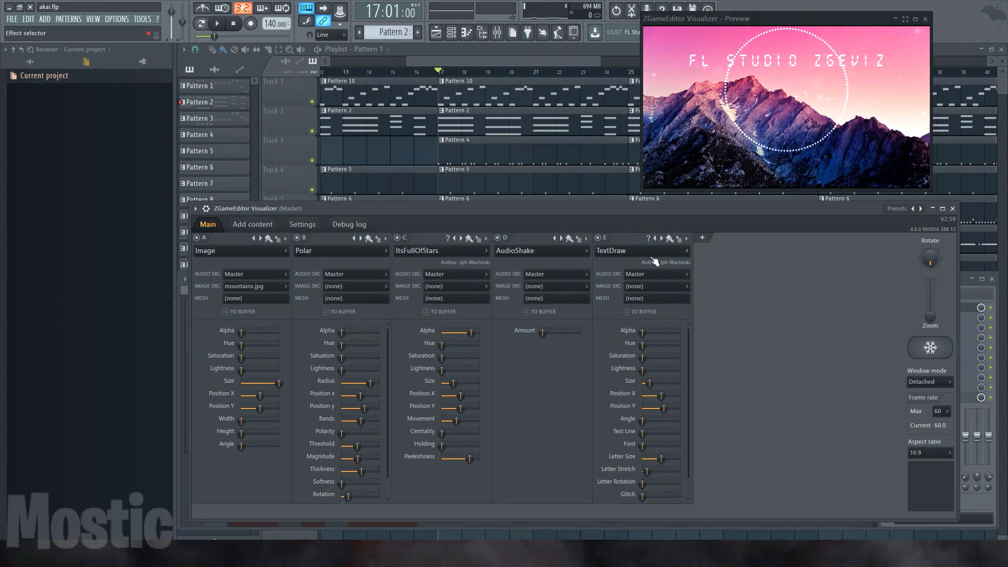
# Replace the visualizer's default text content with "Mostic - Test Beat".
pyautogui.click(262, 229)
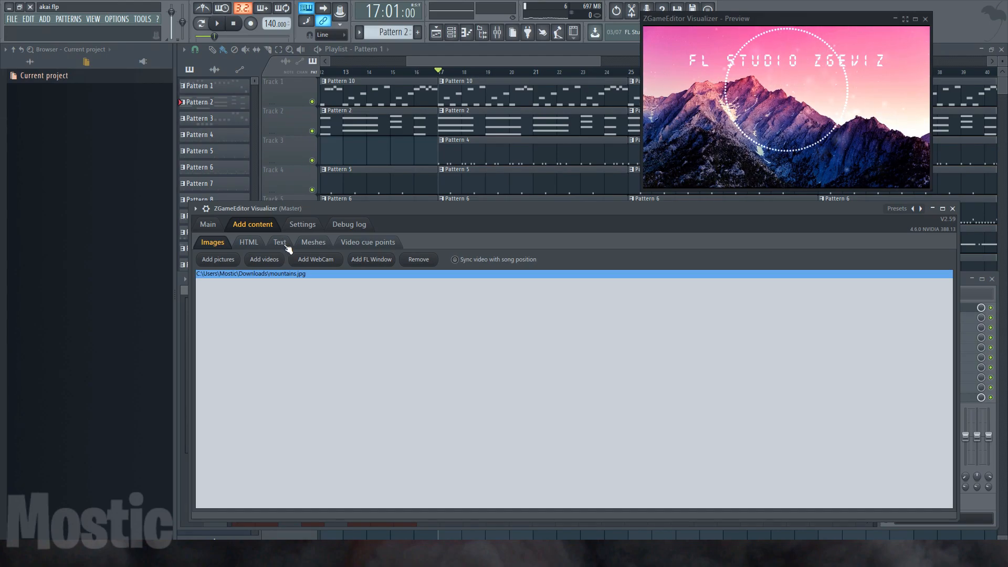
pyautogui.click(281, 244)
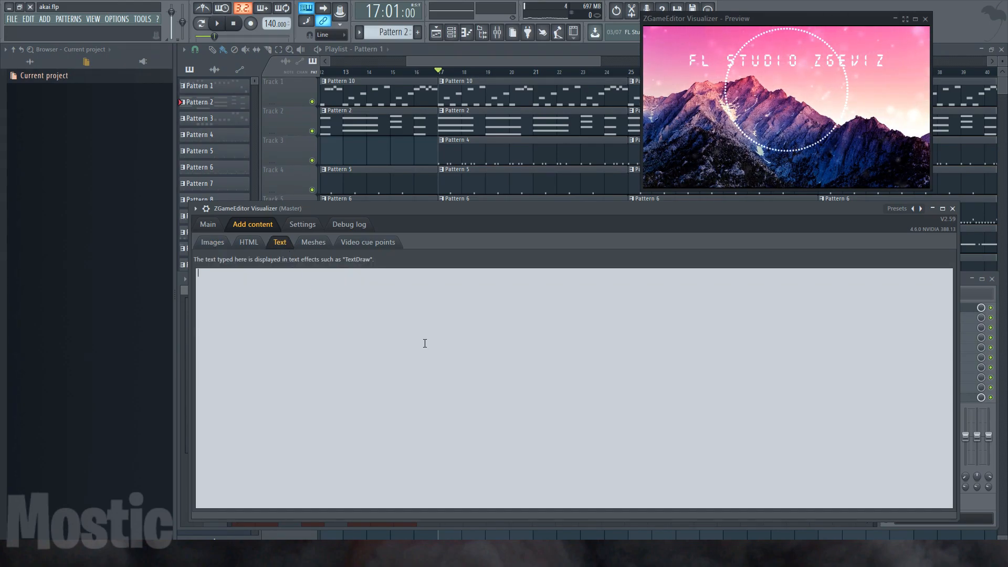
pyautogui.write('Mostic')
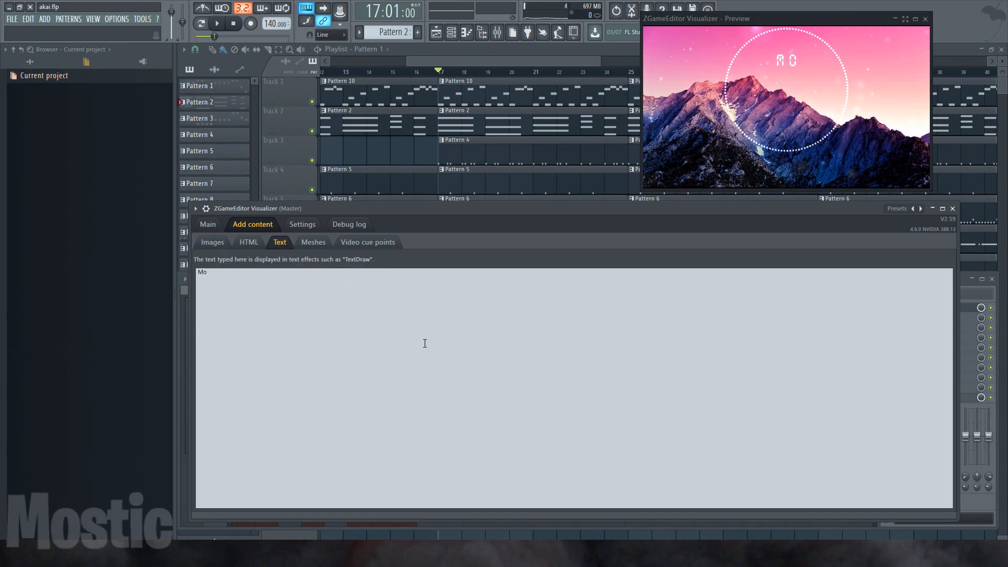
pyautogui.write(' - Test')
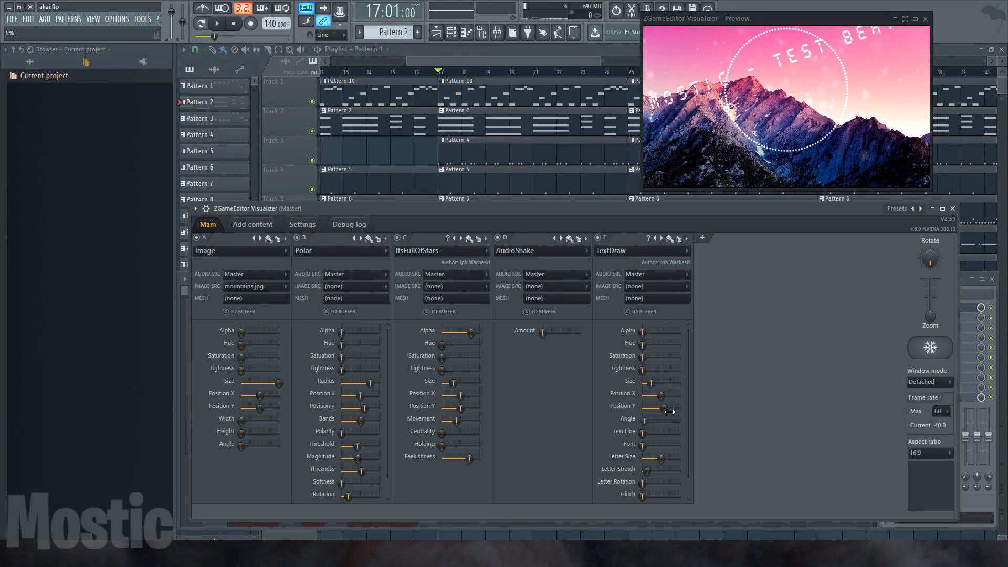
# Place the title text level near the lower edge of the picture and return its Text Line to minimum.
pyautogui.moveTo(664, 408); pyautogui.dragTo(666, 408)
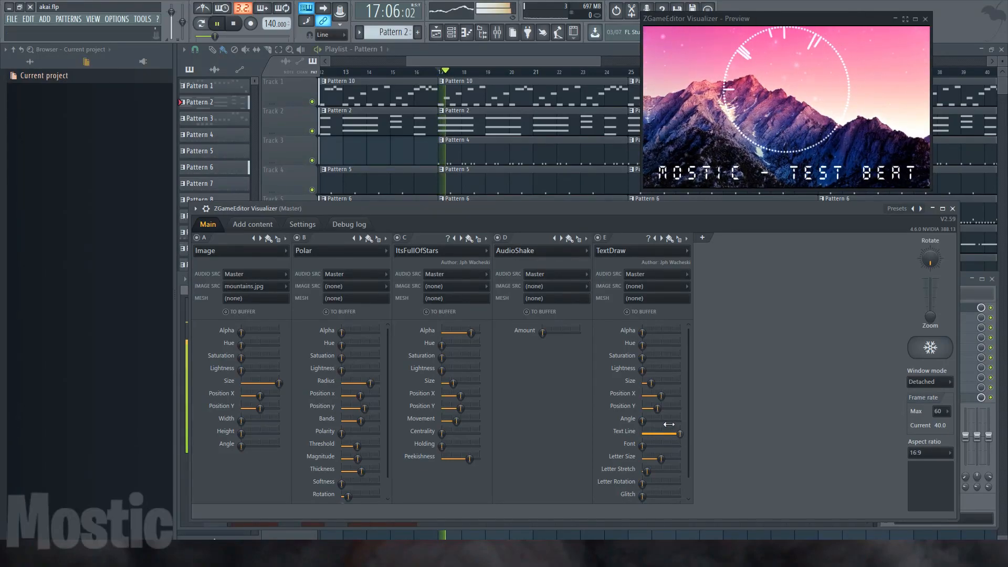
pyautogui.moveTo(678, 435); pyautogui.dragTo(642, 435)
pyautogui.press('space')
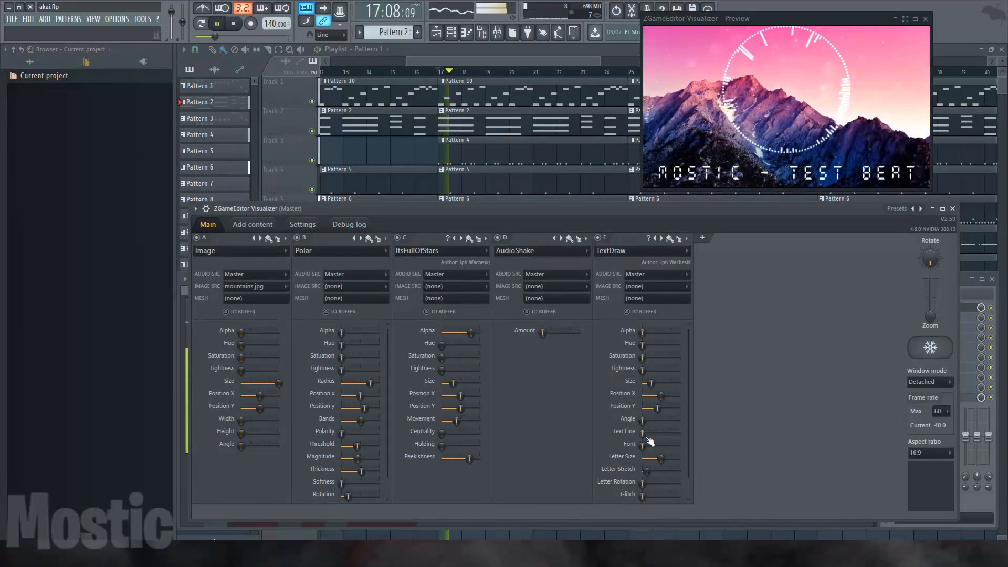
# Stop the song and style the title text with a low Font setting, Letter Size 60%, and Glitch 43%.
pyautogui.press('space')
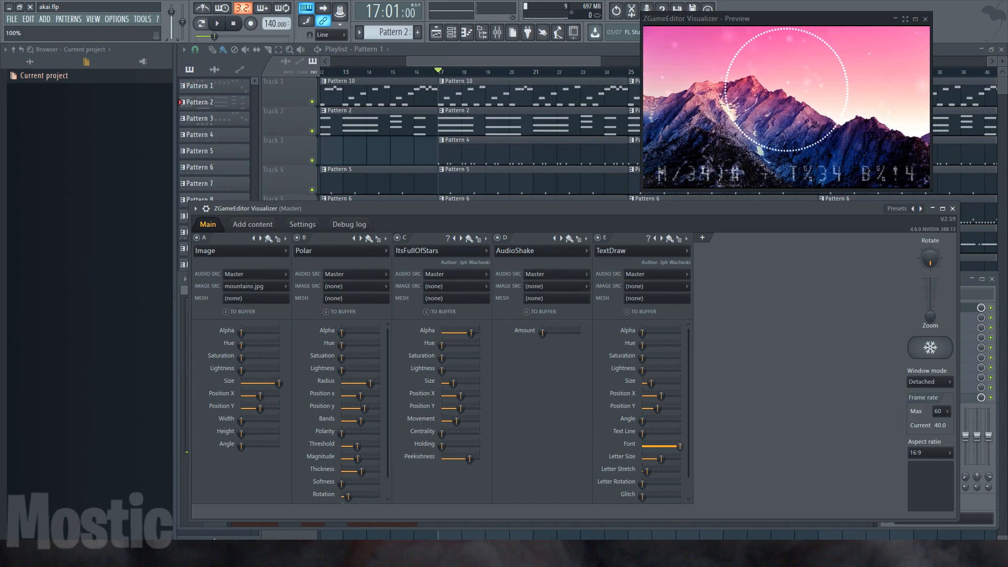
pyautogui.moveTo(642, 446); pyautogui.dragTo(649, 446)
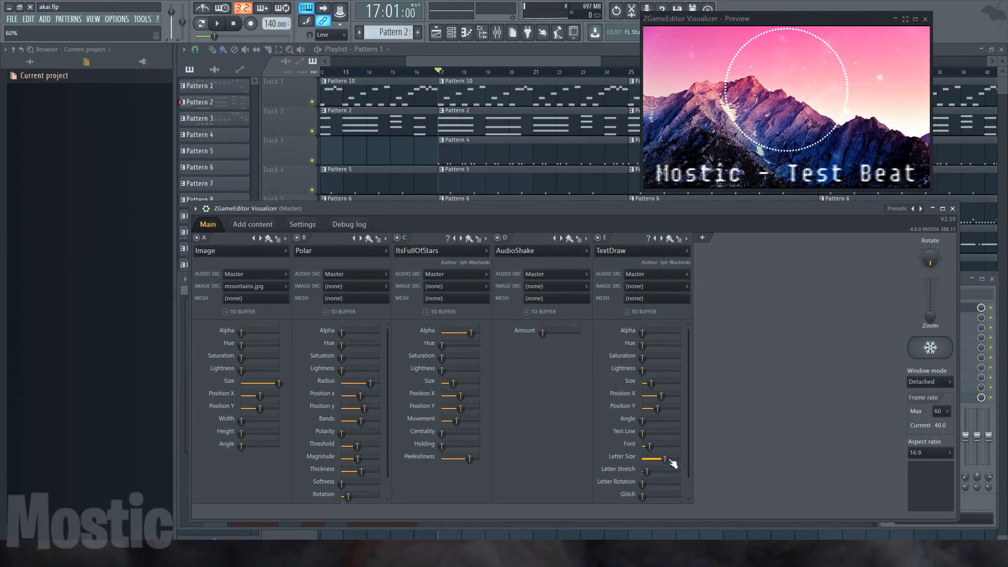
pyautogui.scroll(-1, 692, 456)
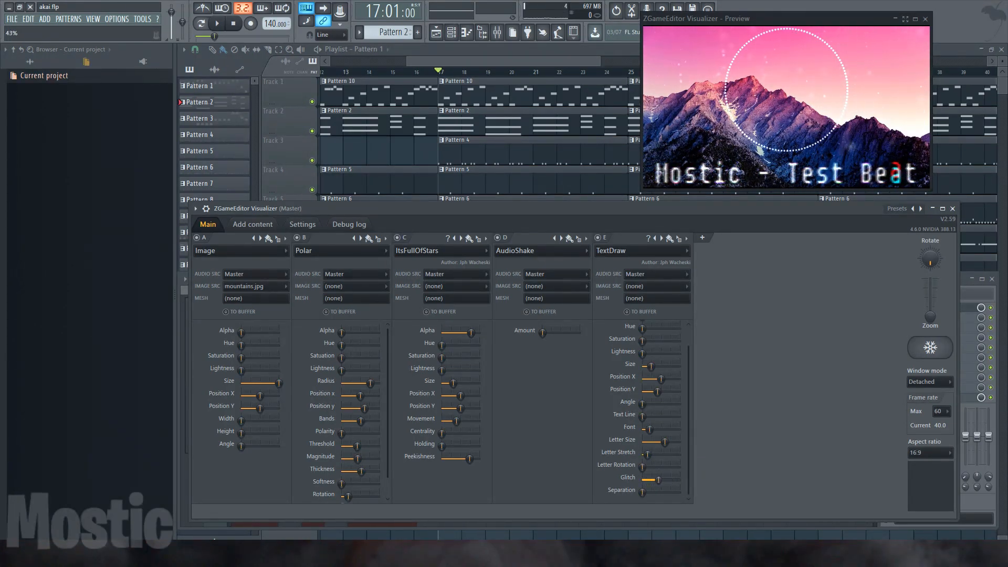
# Try the title text's Glitch at 100% and settle it near a third of its range, and test Separation at 100% before returning it to minimum.
pyautogui.moveTo(643, 479); pyautogui.dragTo(680, 480)
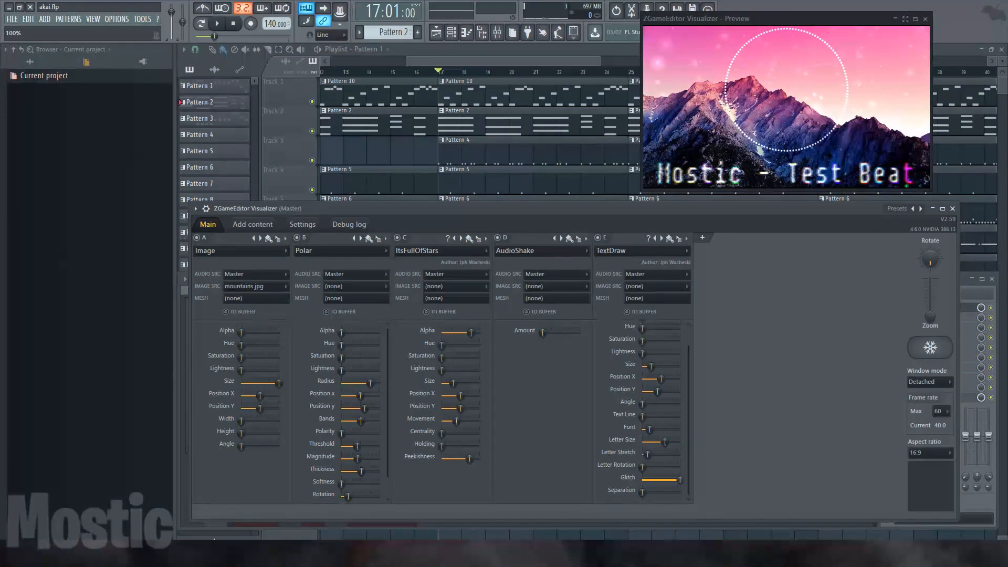
pyautogui.moveTo(680, 479)
pyautogui.mouseDown()
pyautogui.moveTo(648, 479)
pyautogui.moveTo(680, 480)
pyautogui.mouseUp()
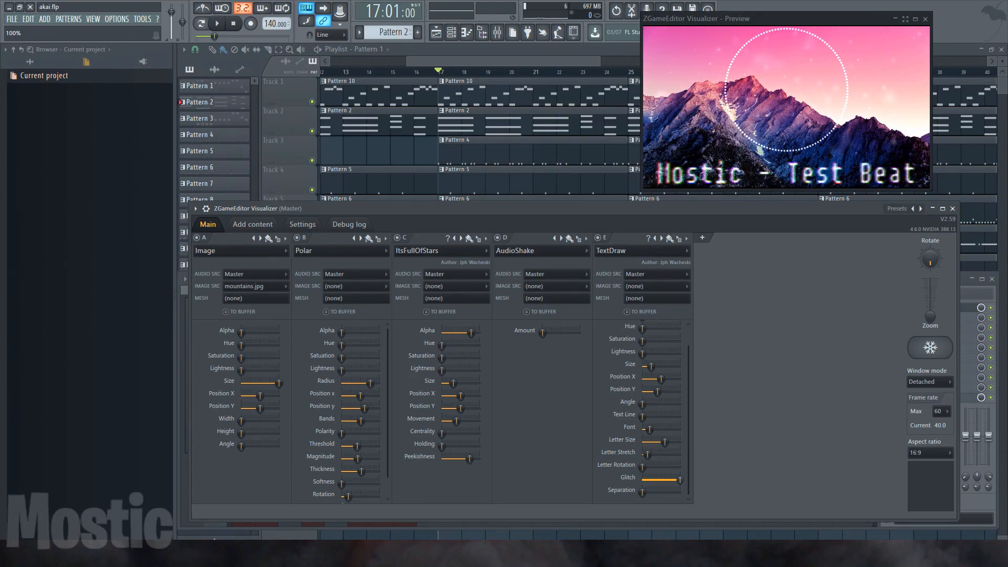
pyautogui.moveTo(680, 479); pyautogui.dragTo(654, 480)
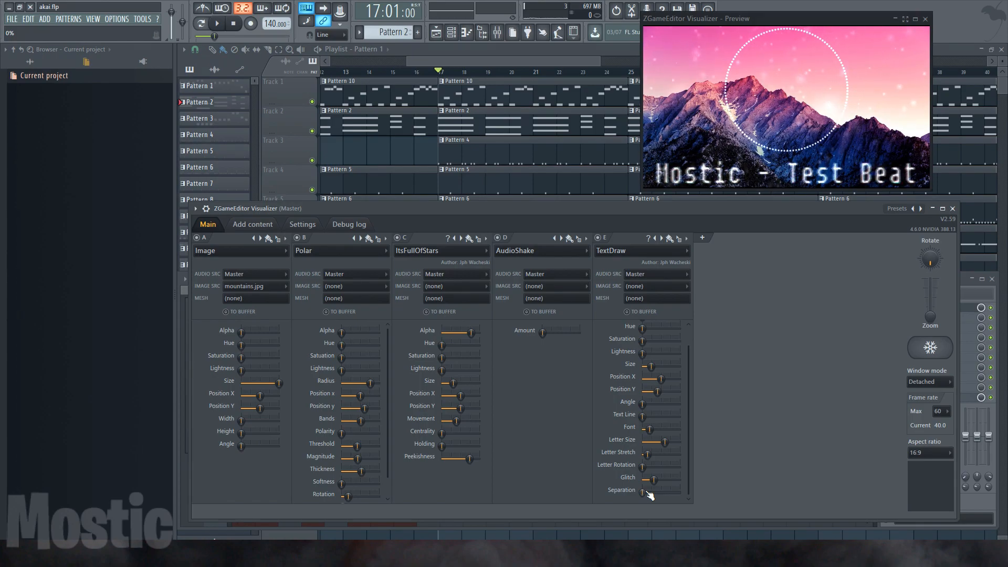
pyautogui.moveTo(642, 491); pyautogui.dragTo(680, 492)
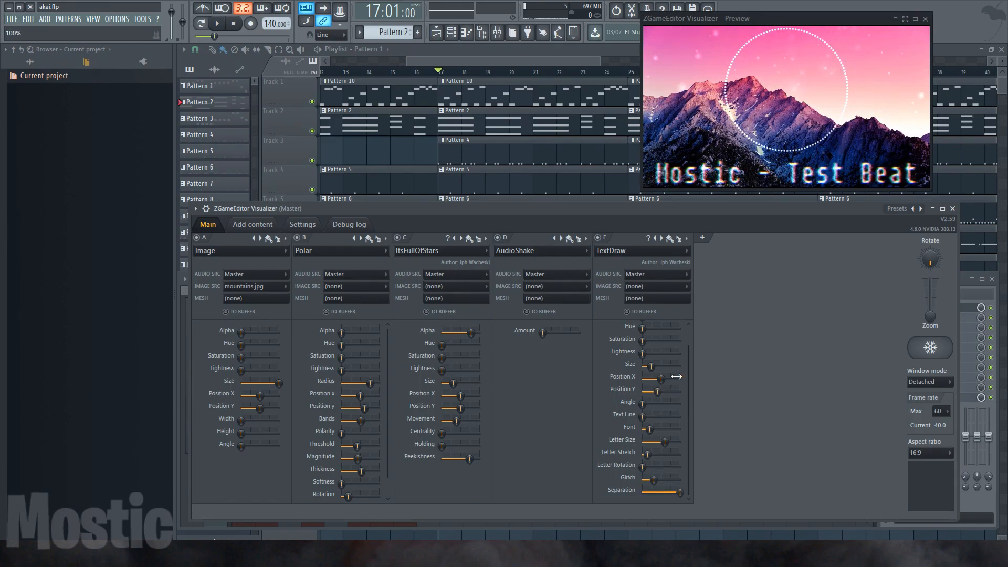
pyautogui.moveTo(679, 492); pyautogui.dragTo(642, 492)
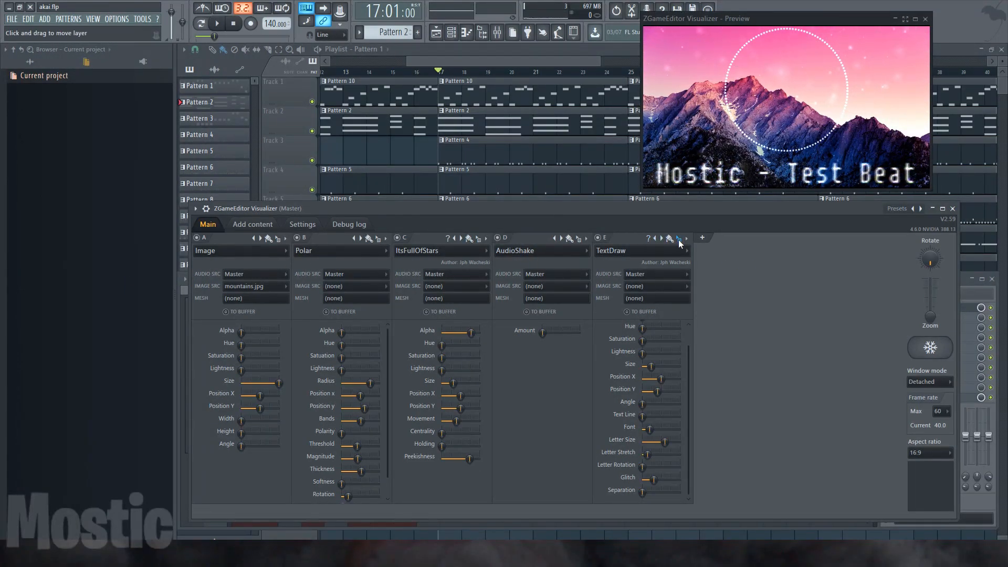
# Move the TextDraw layer ahead of ItsFullOfStars and AudioShake, directly after the Polar layer.
pyautogui.moveTo(678, 239); pyautogui.dragTo(492, 241)
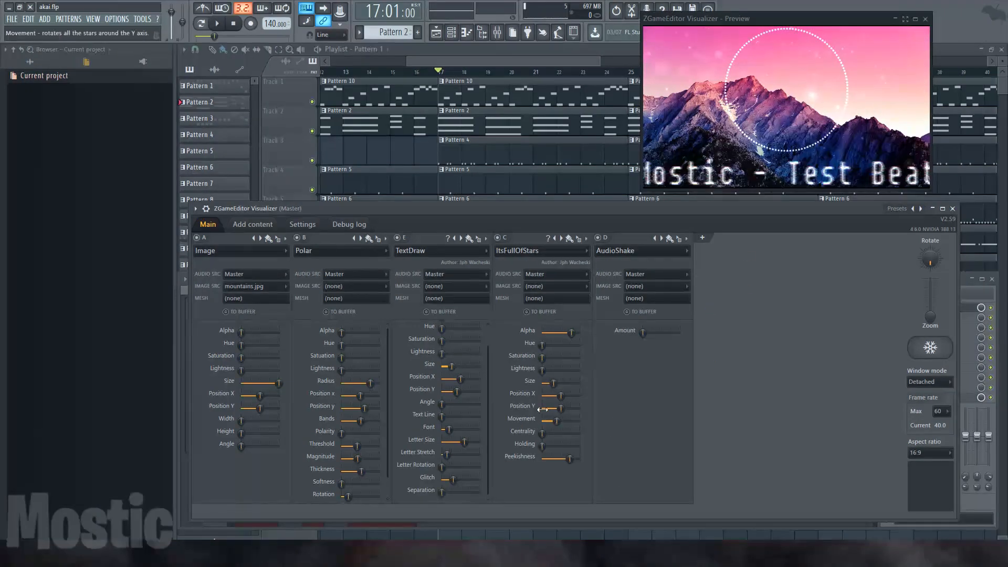